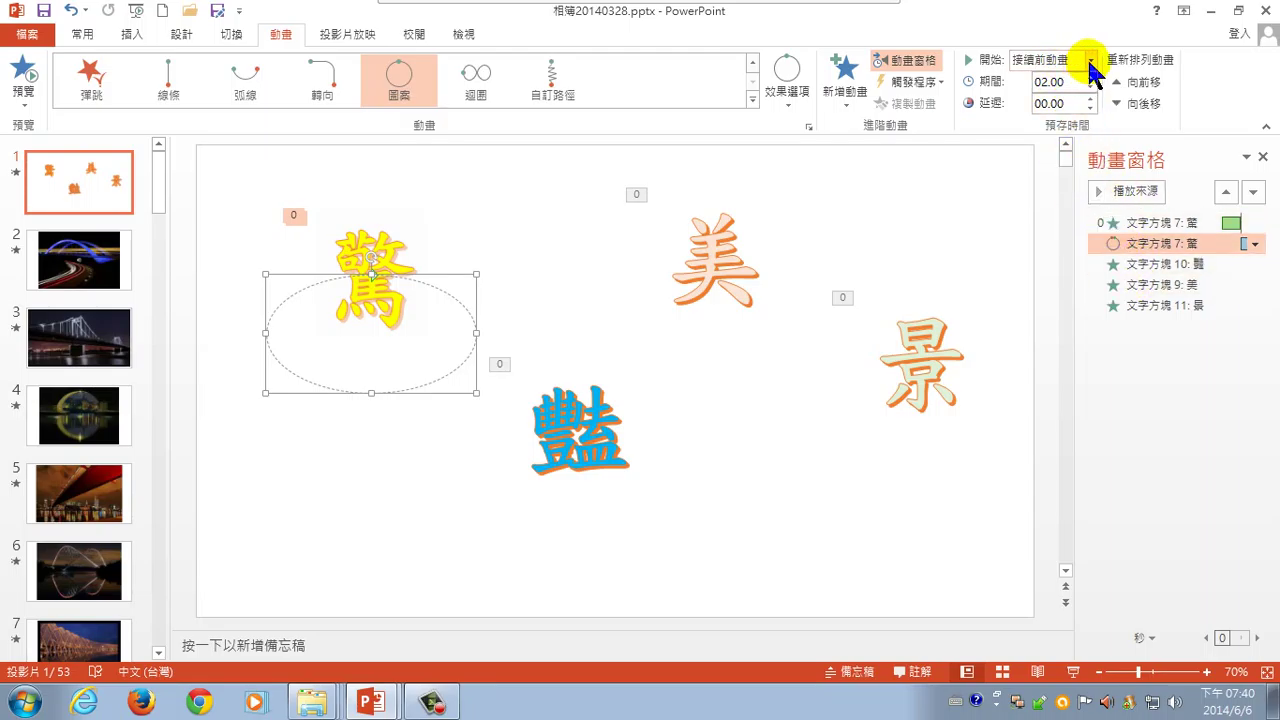
Set the 驚 circle motion path to start With Previous and widen the Animation Pane
click(1090, 60)
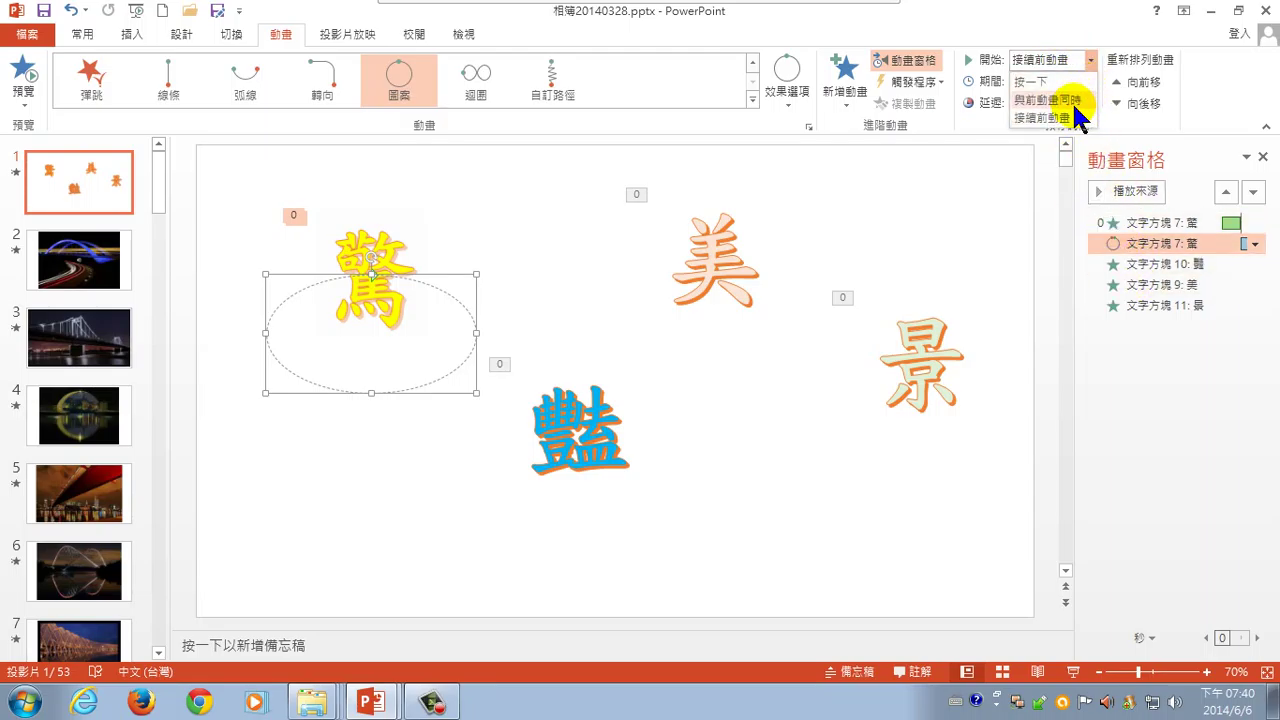
click(1072, 101)
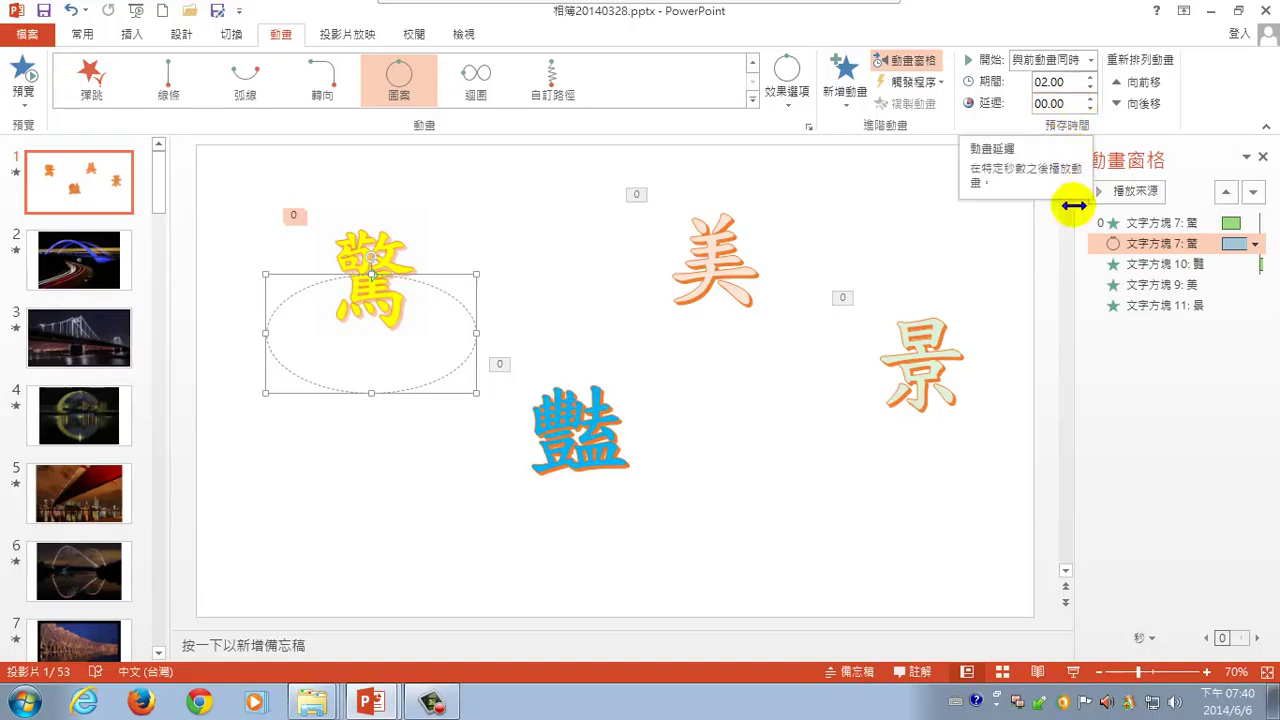
drag(1071, 215, 1000, 220)
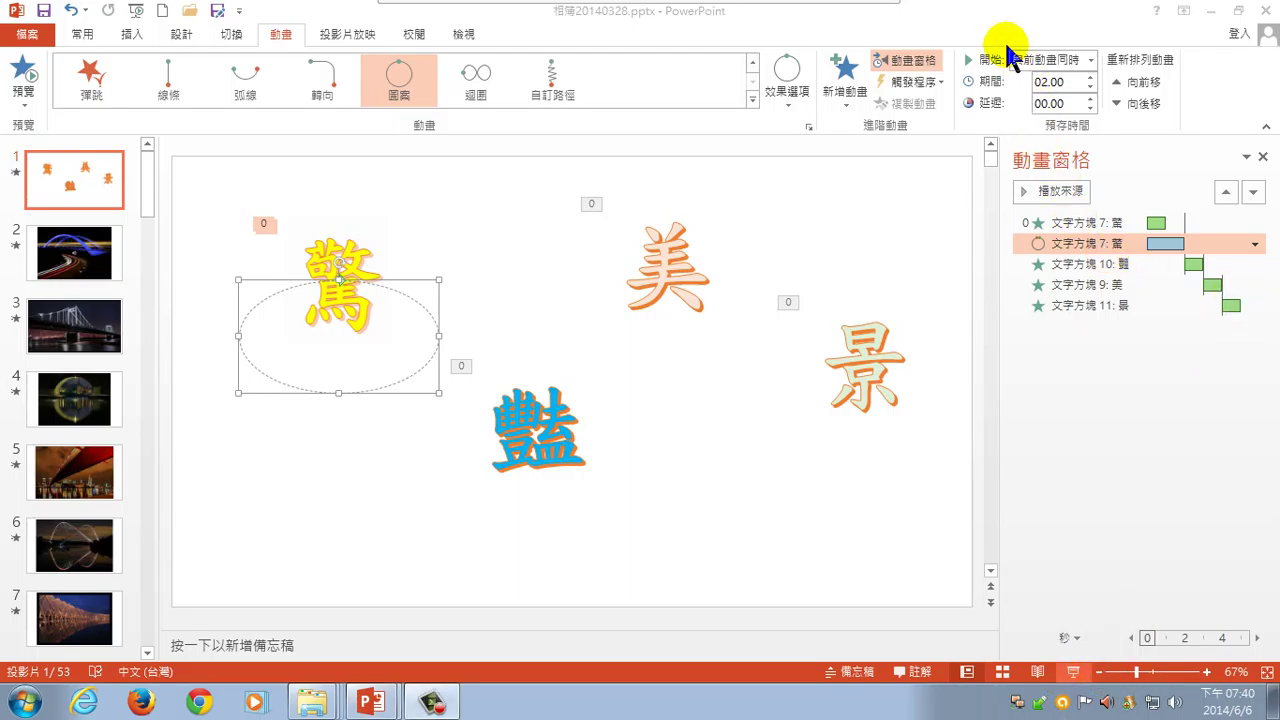
Switch the 驚 circle path's Start to After Previous so it follows the entrance animation
drag(1010, 45, 1096, 74)
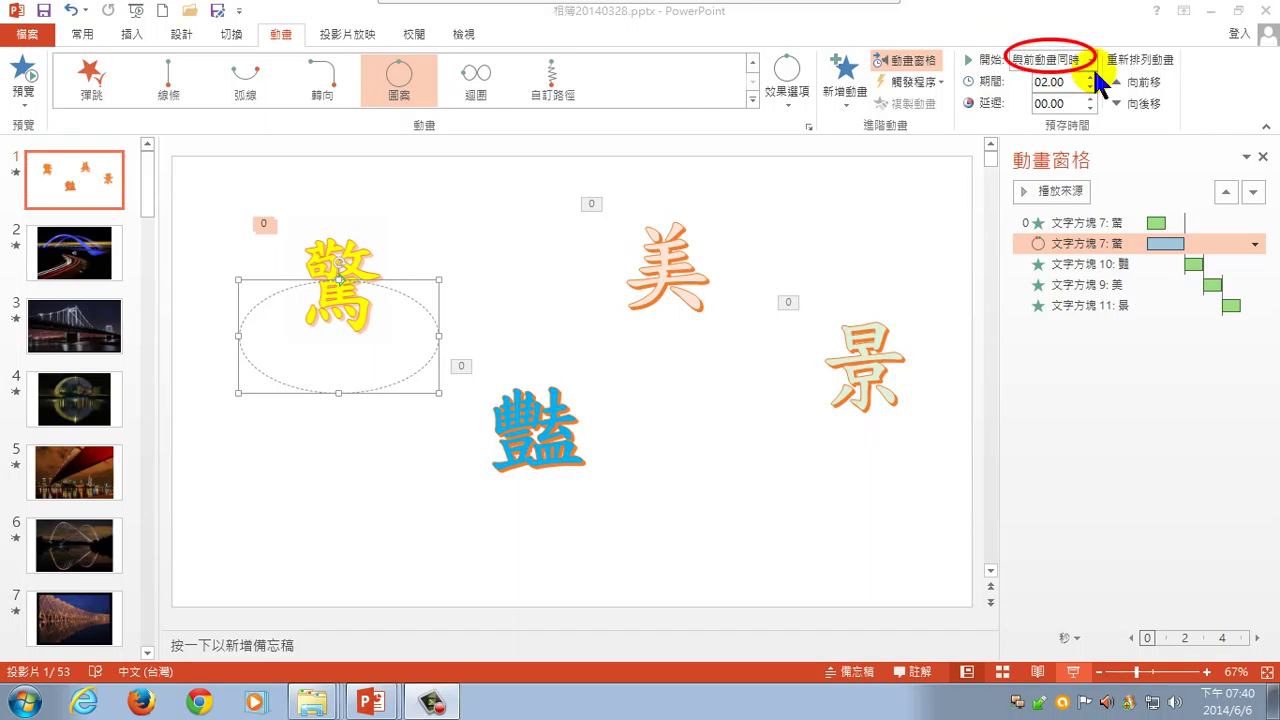
key(Escape)
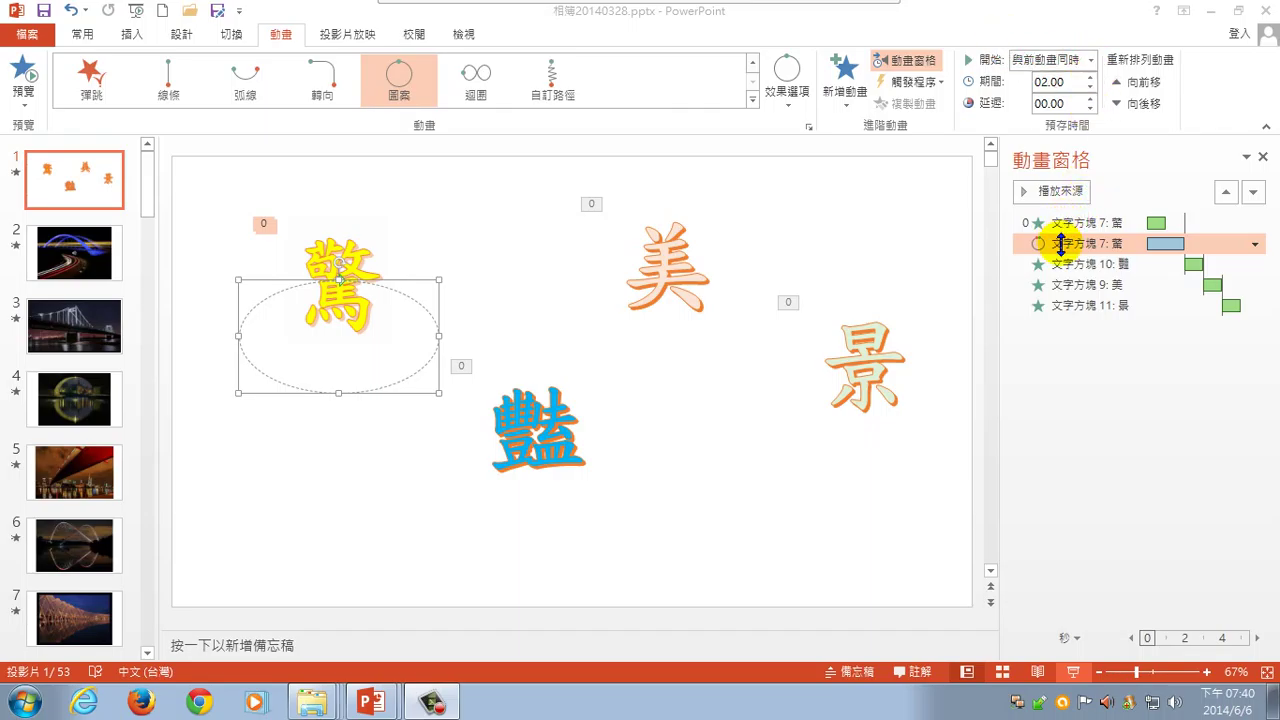
click(1090, 60)
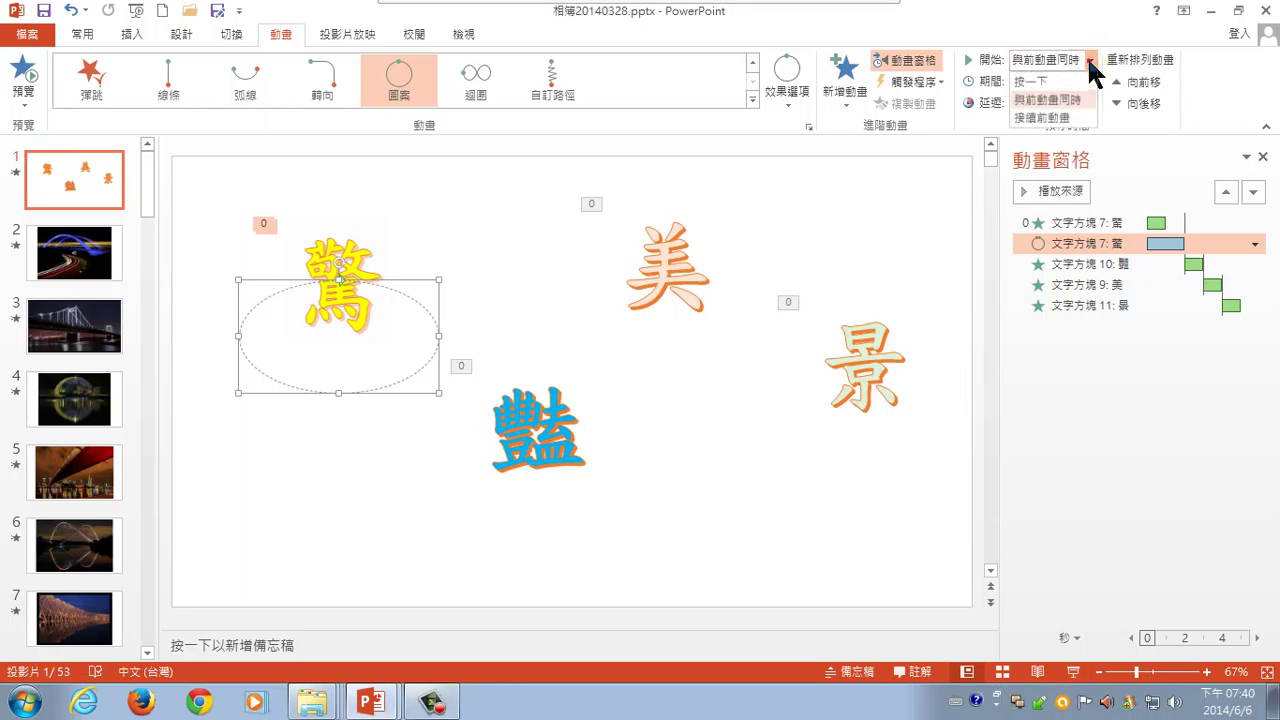
click(1066, 117)
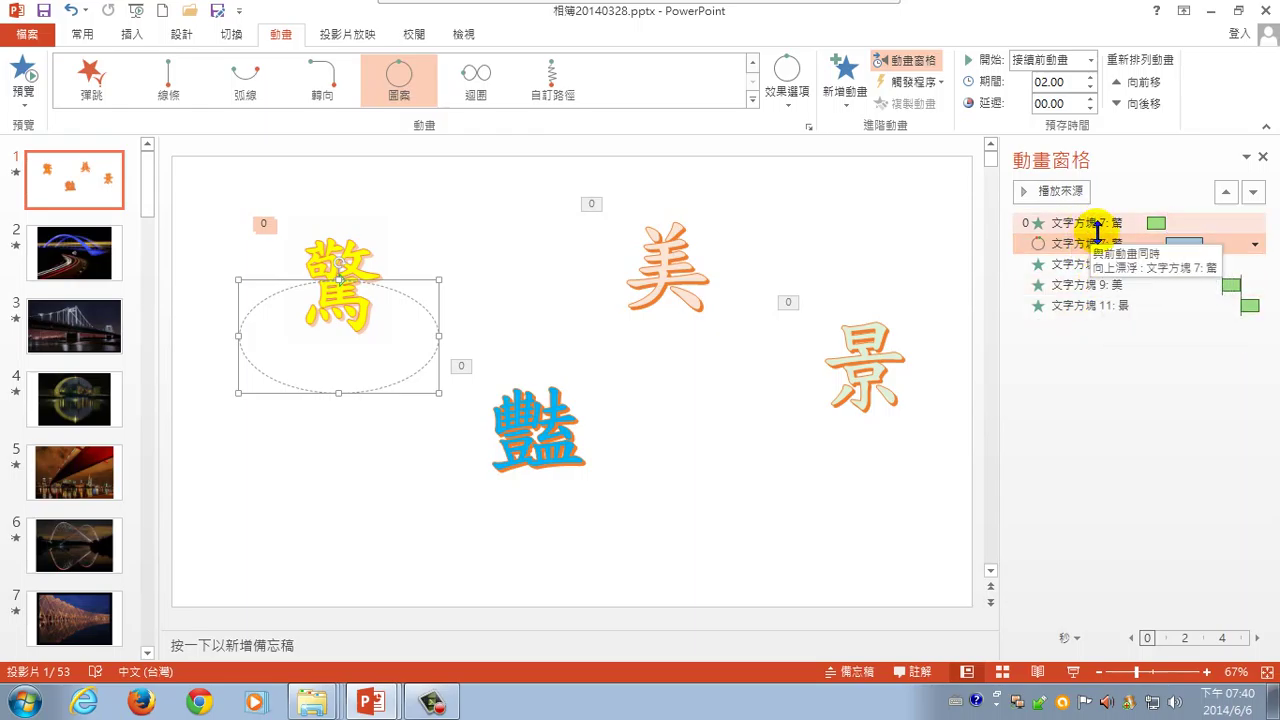
Change the 驚 circle path's Start back to With Previous
drag(1097, 230, 1106, 240)
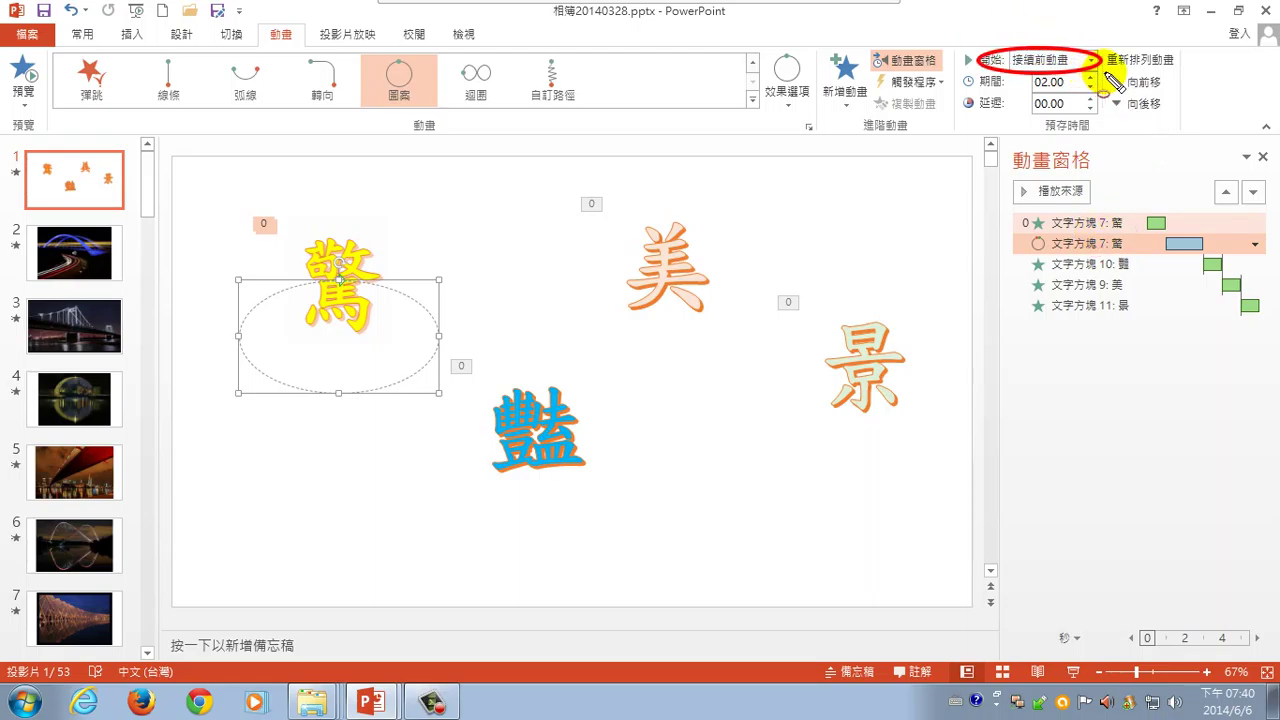
click(1091, 60)
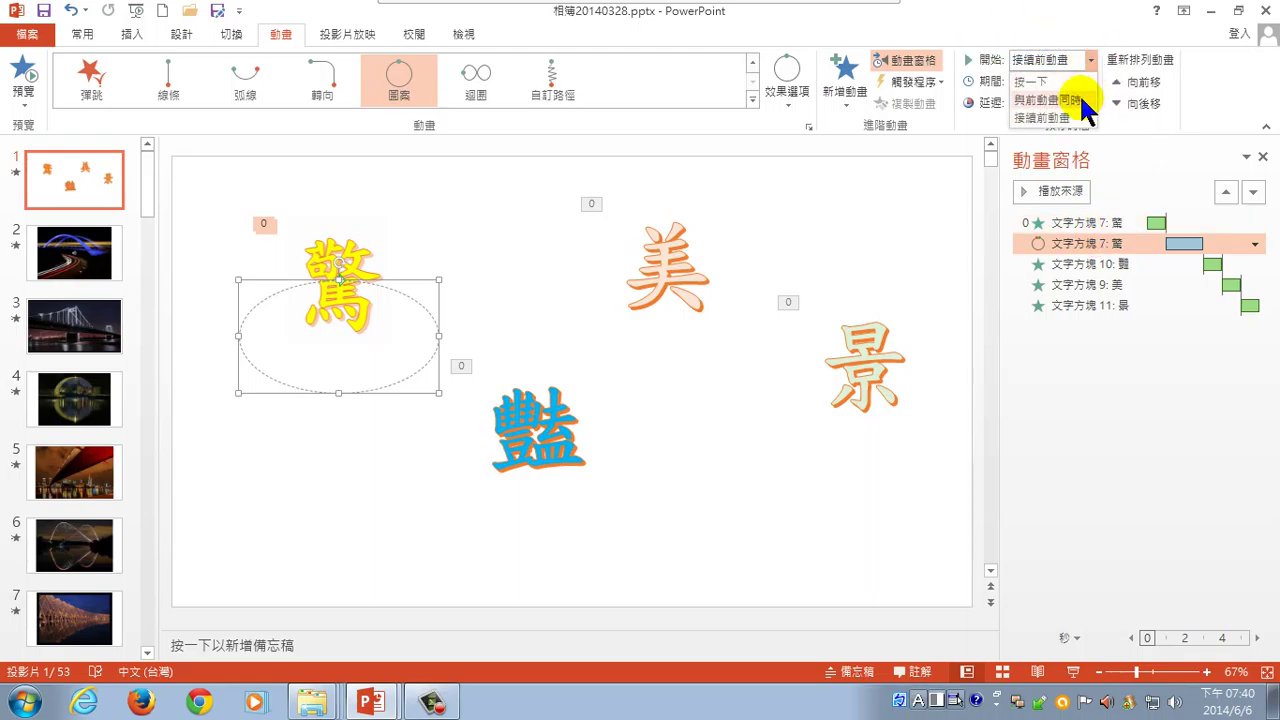
click(1080, 98)
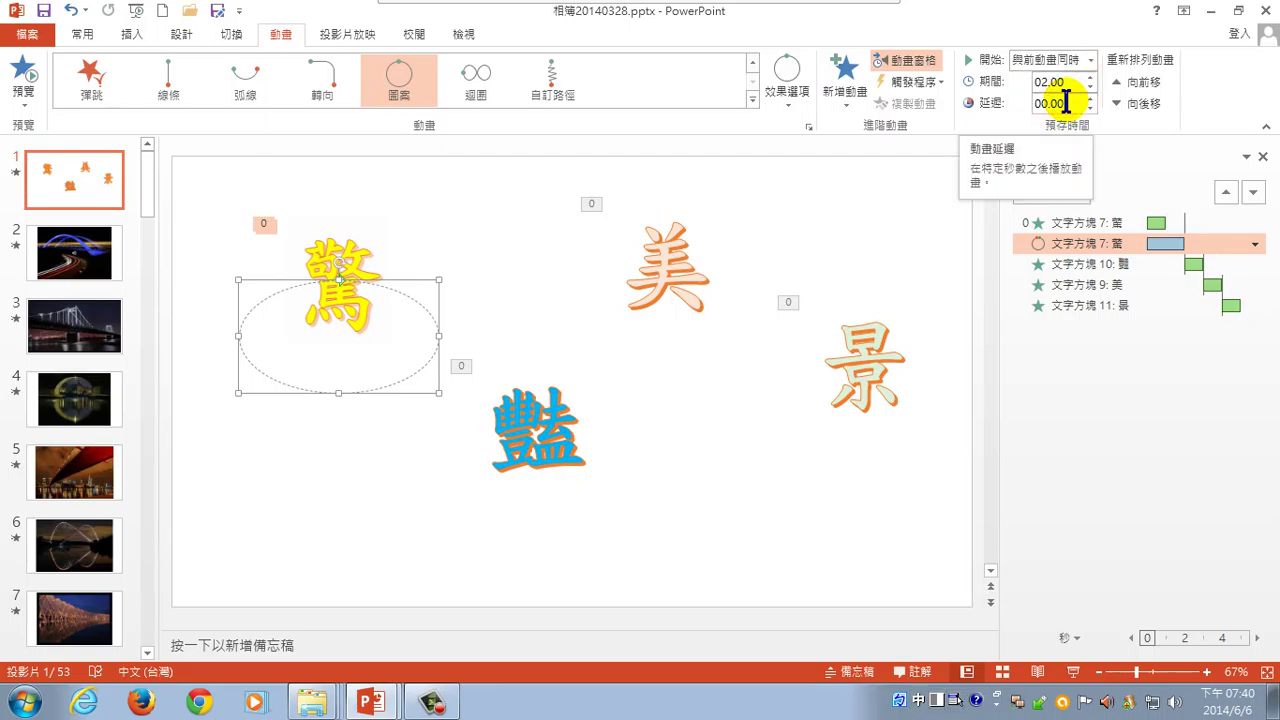
drag(1071, 243, 1110, 244)
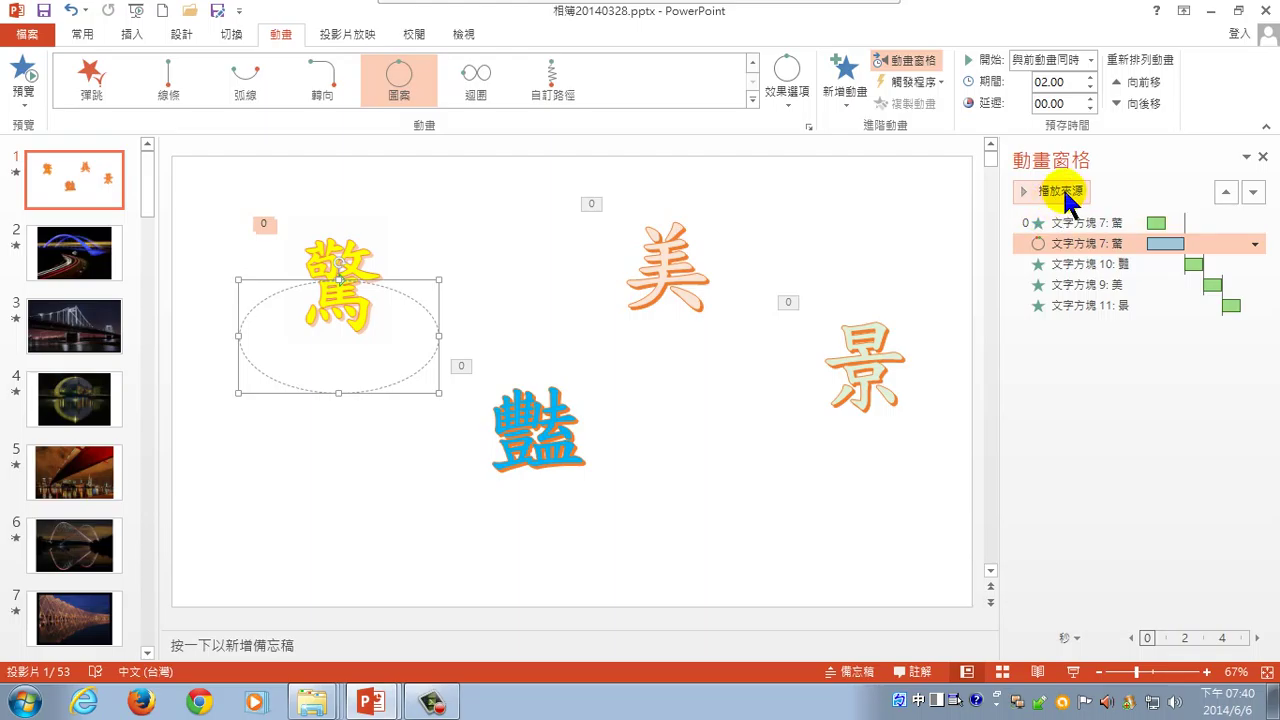
click(1071, 672)
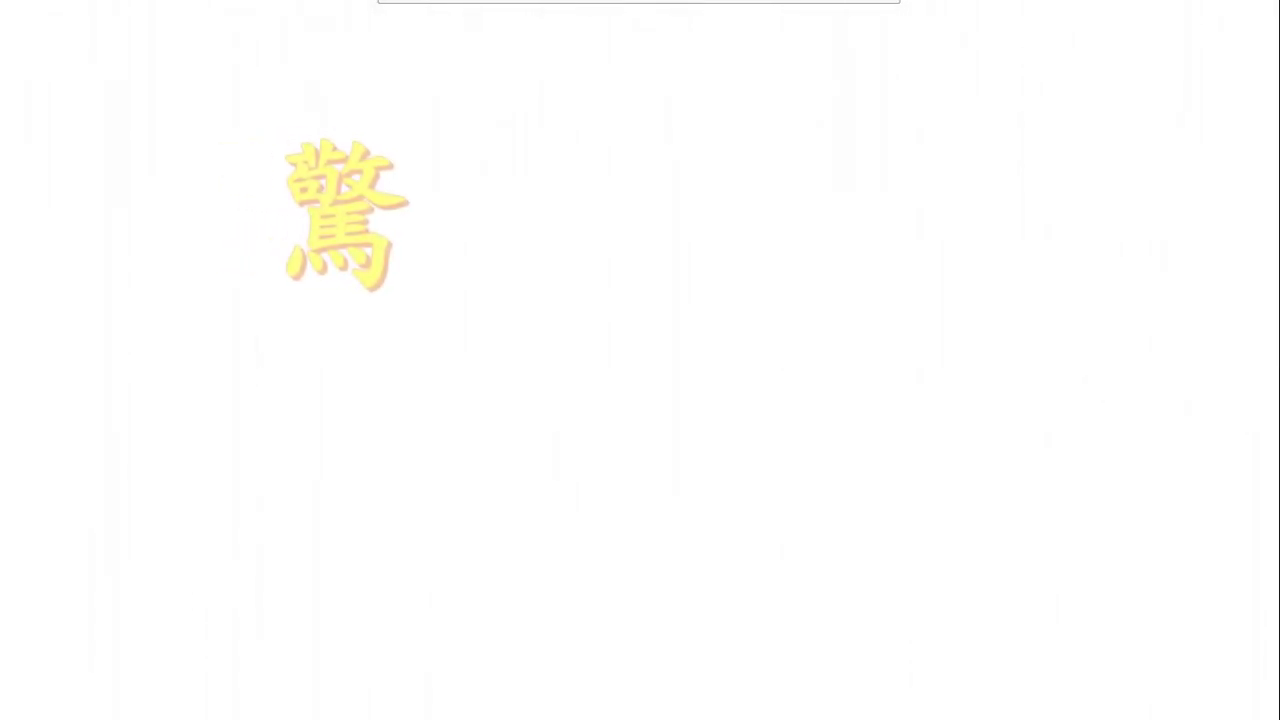
right_click(1070, 672)
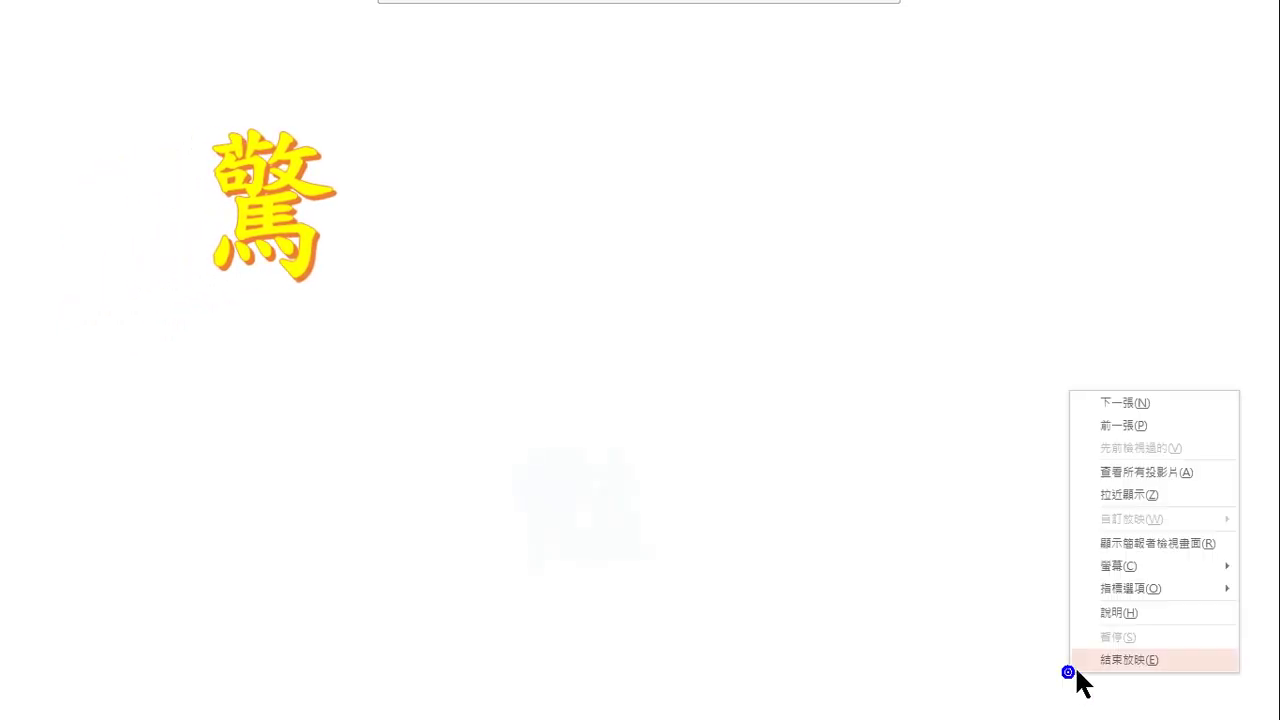
click(1082, 660)
click(1100, 224)
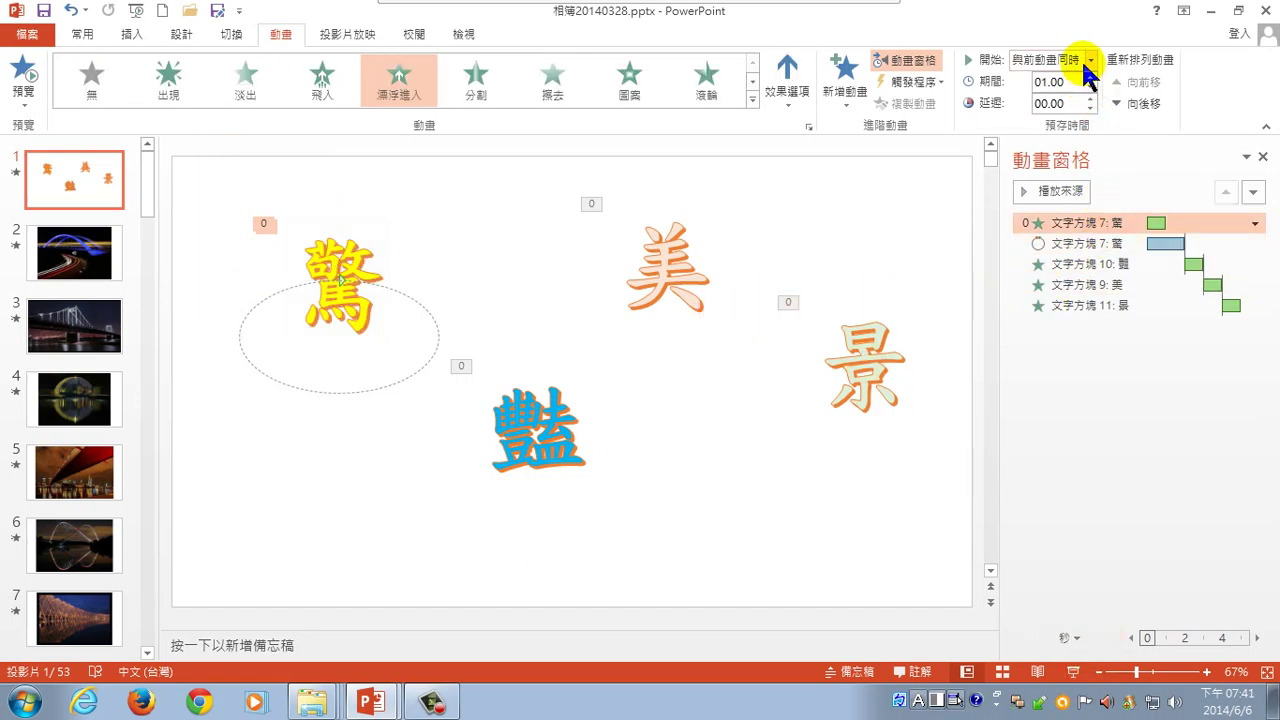
click(1110, 242)
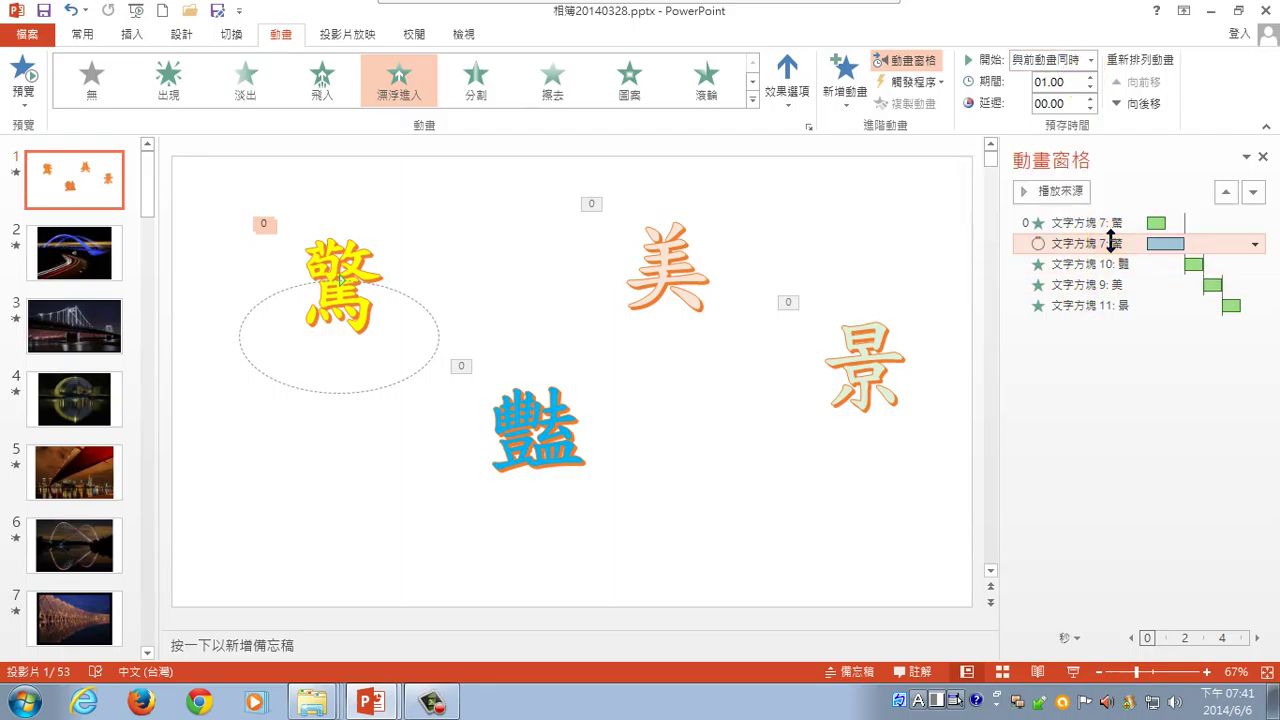
click(1106, 220)
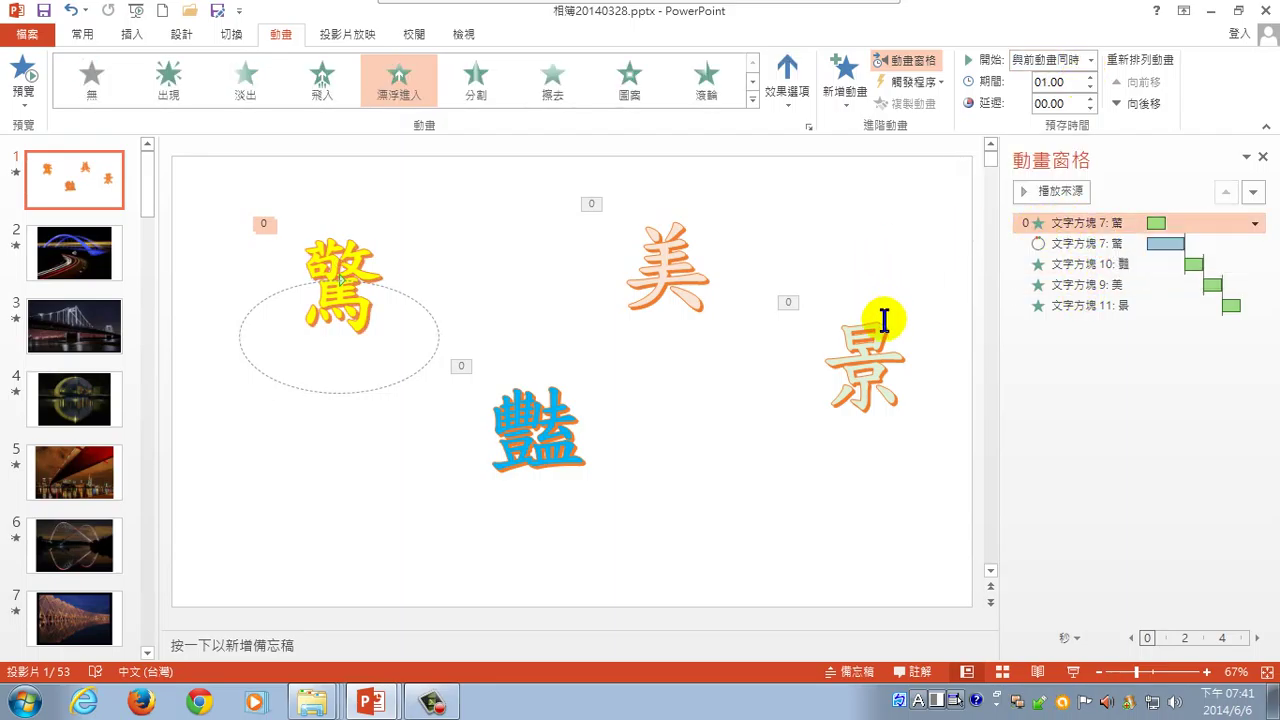
click(89, 173)
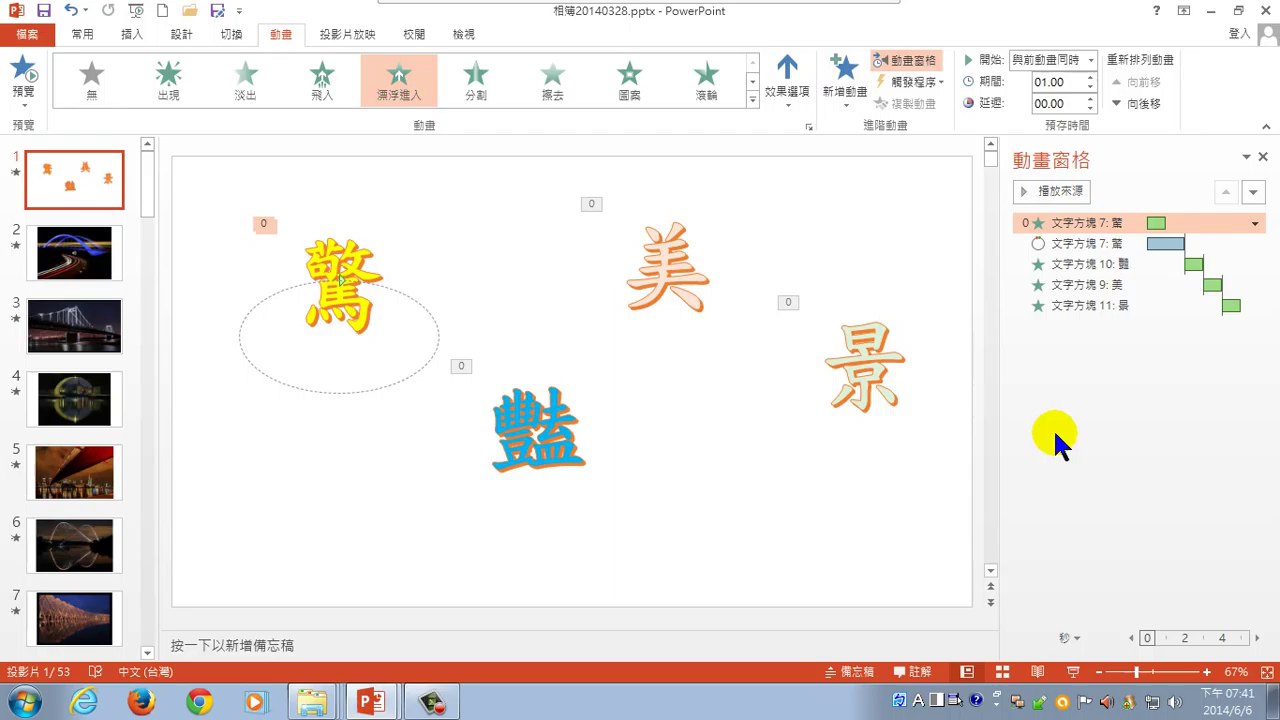
click(1072, 672)
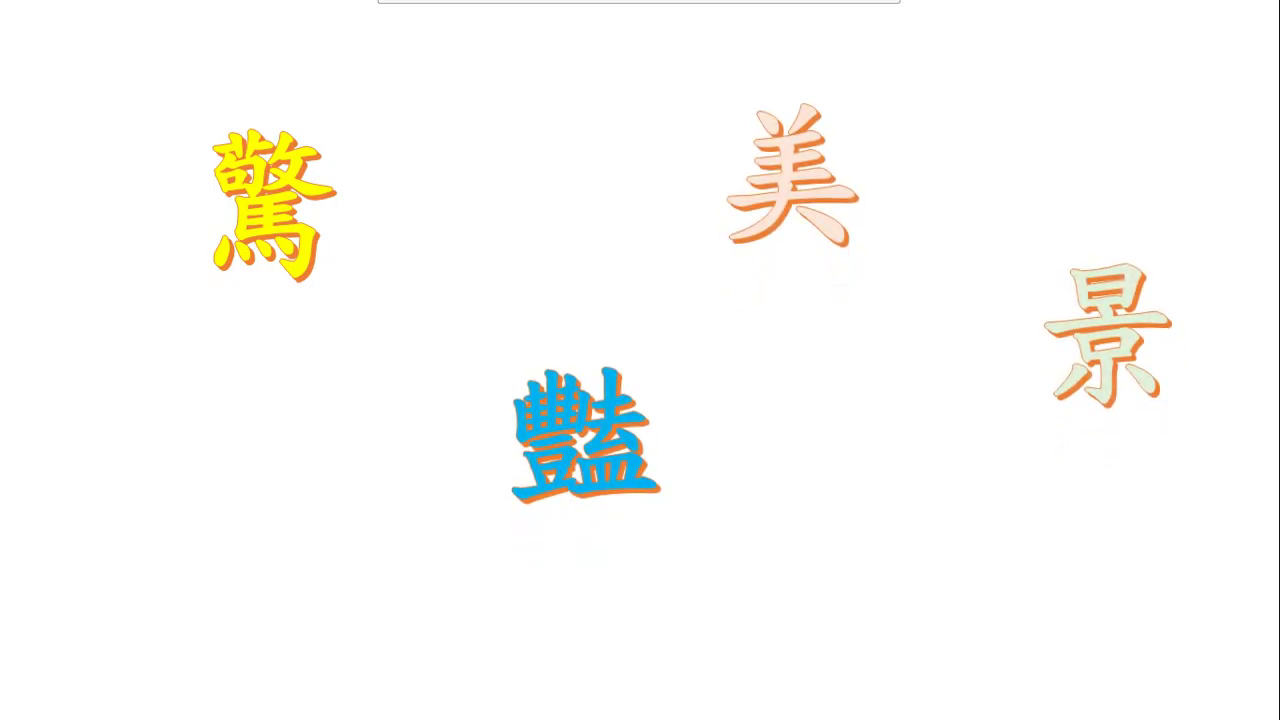
right_click(1071, 663)
click(1089, 651)
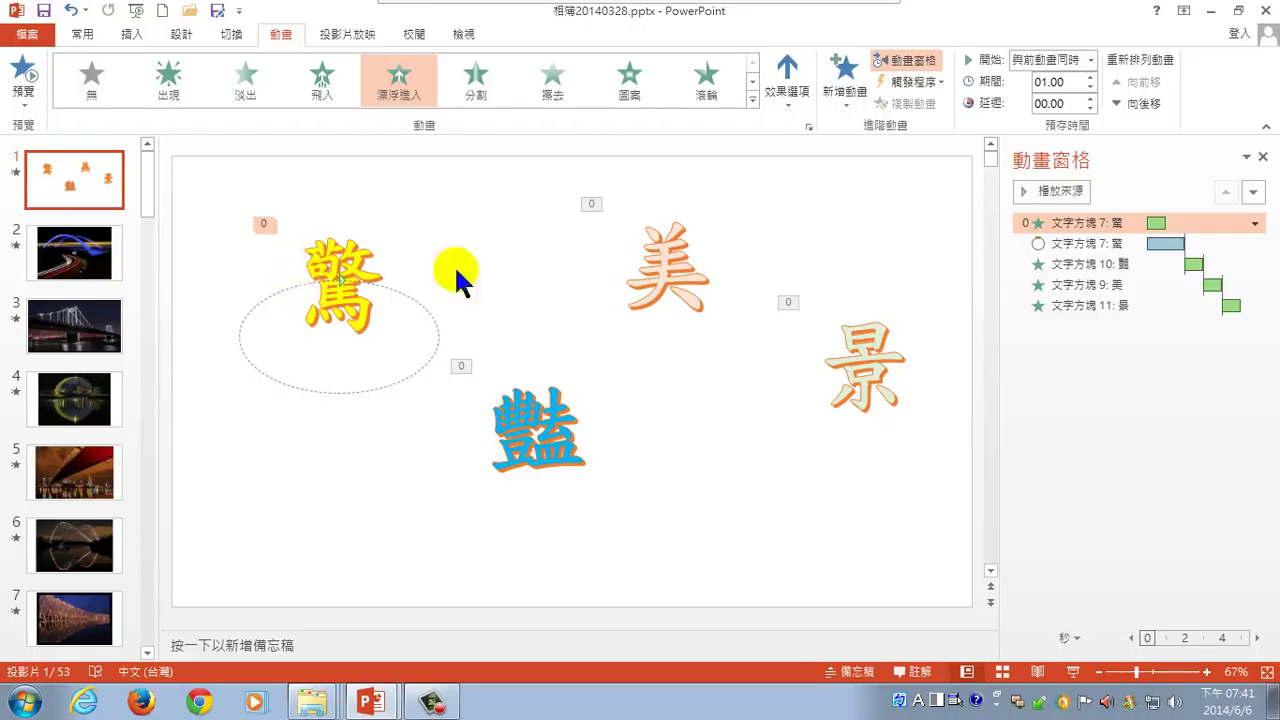
click(1070, 222)
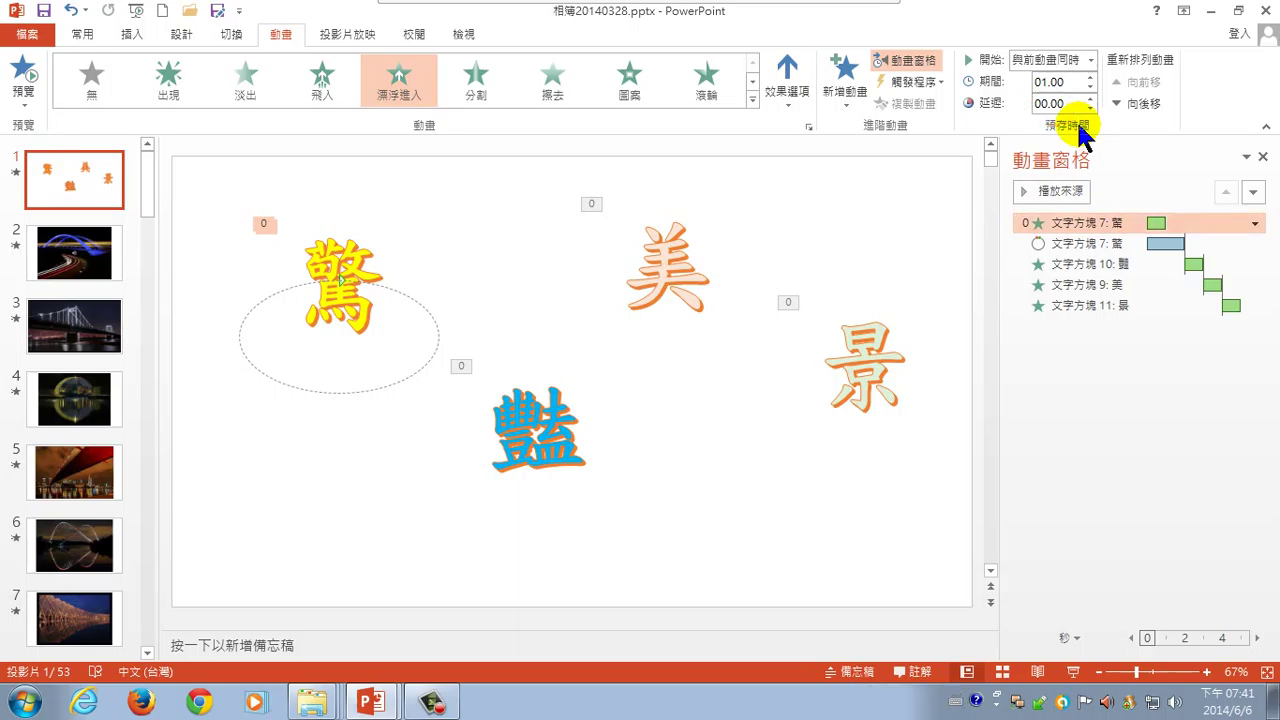
click(1100, 244)
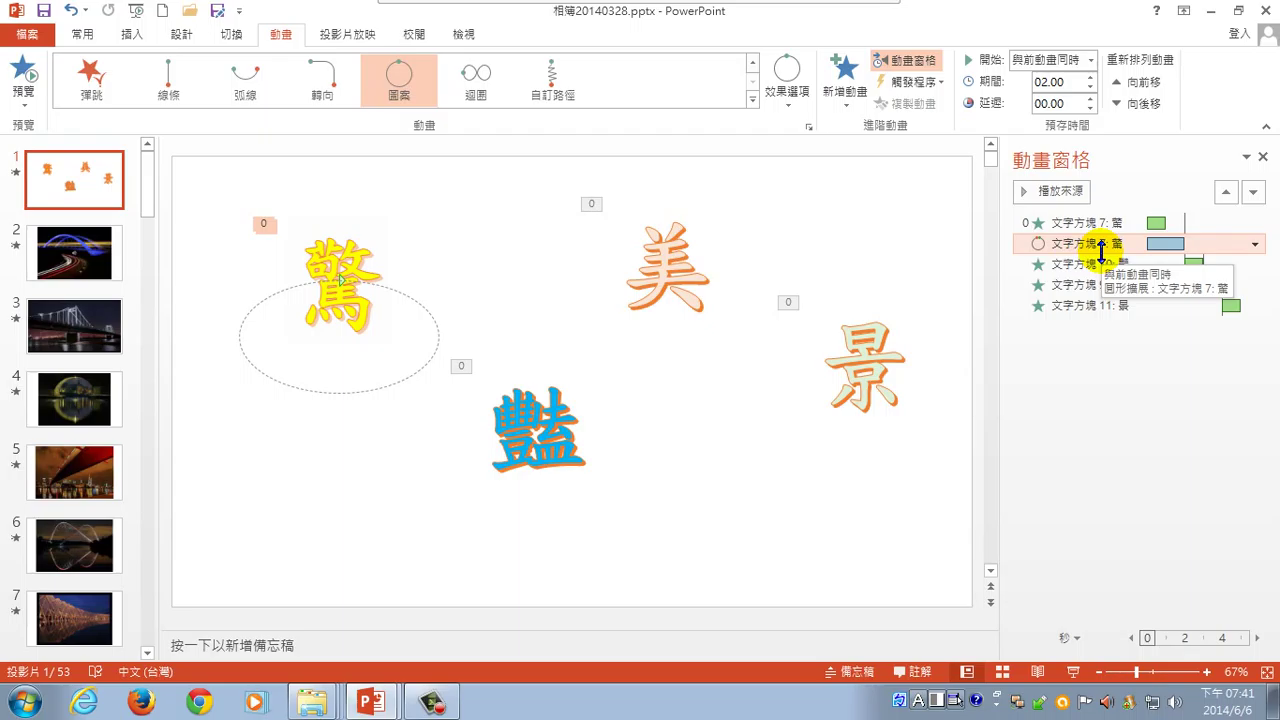
Give the 驚 circle path a 01.00-second delay and play the slide show to check timing
click(1089, 98)
click(1089, 98)
click(1089, 98)
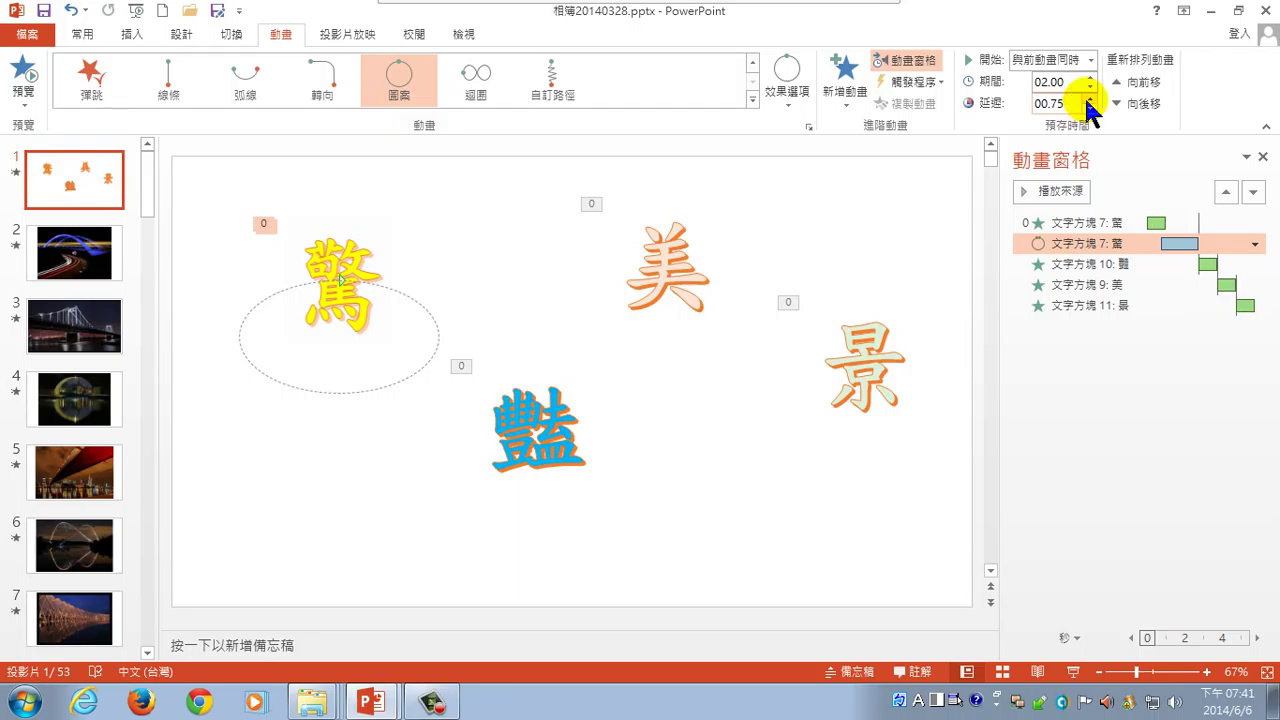
click(1088, 98)
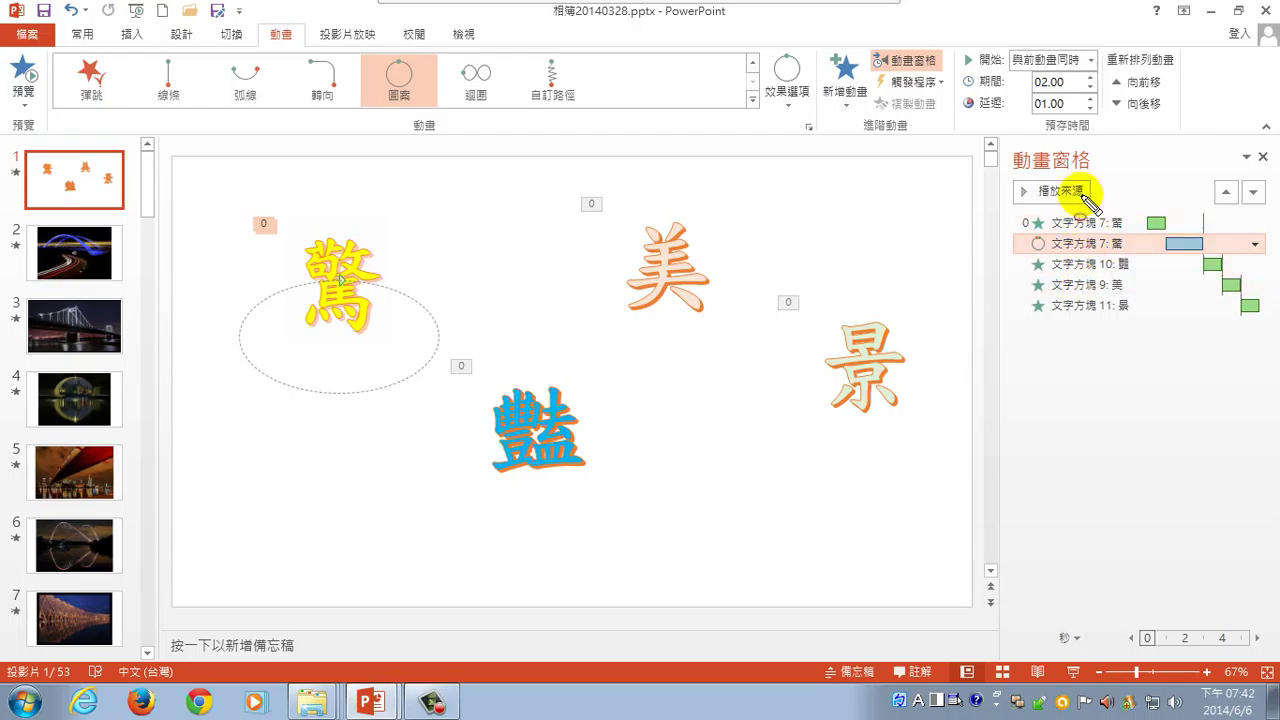
drag(1030, 100, 1092, 118)
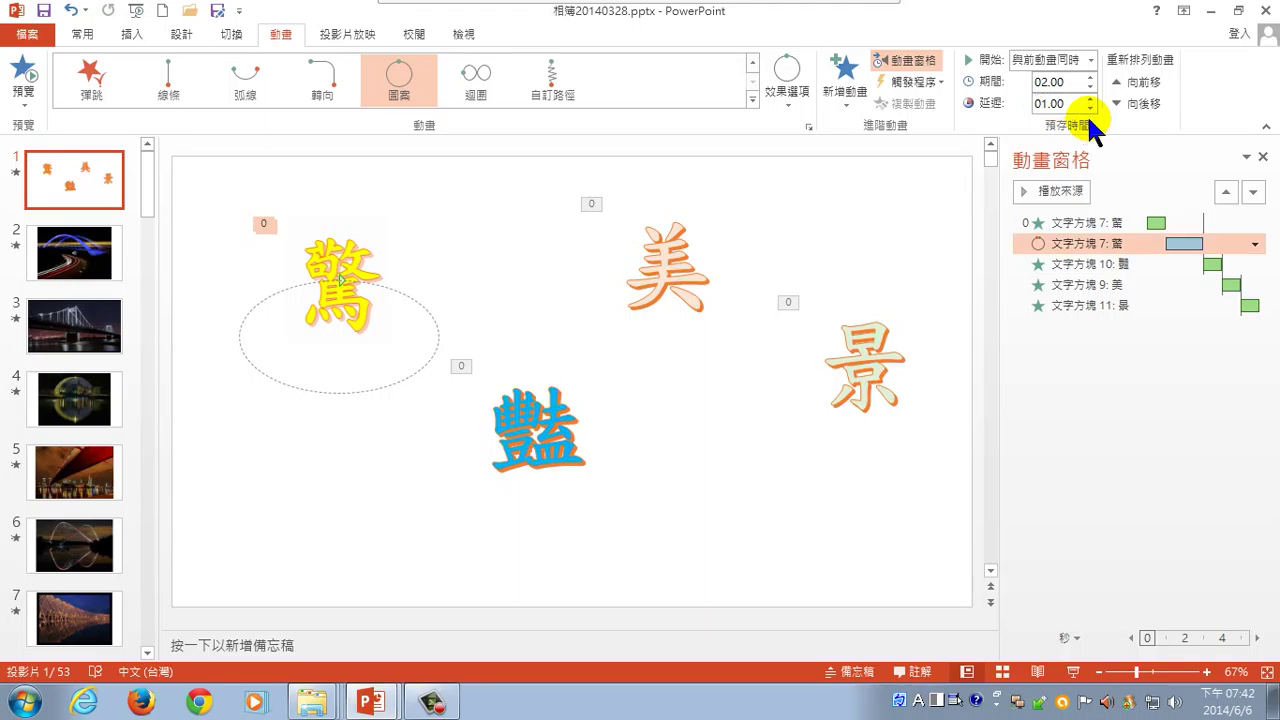
click(1073, 672)
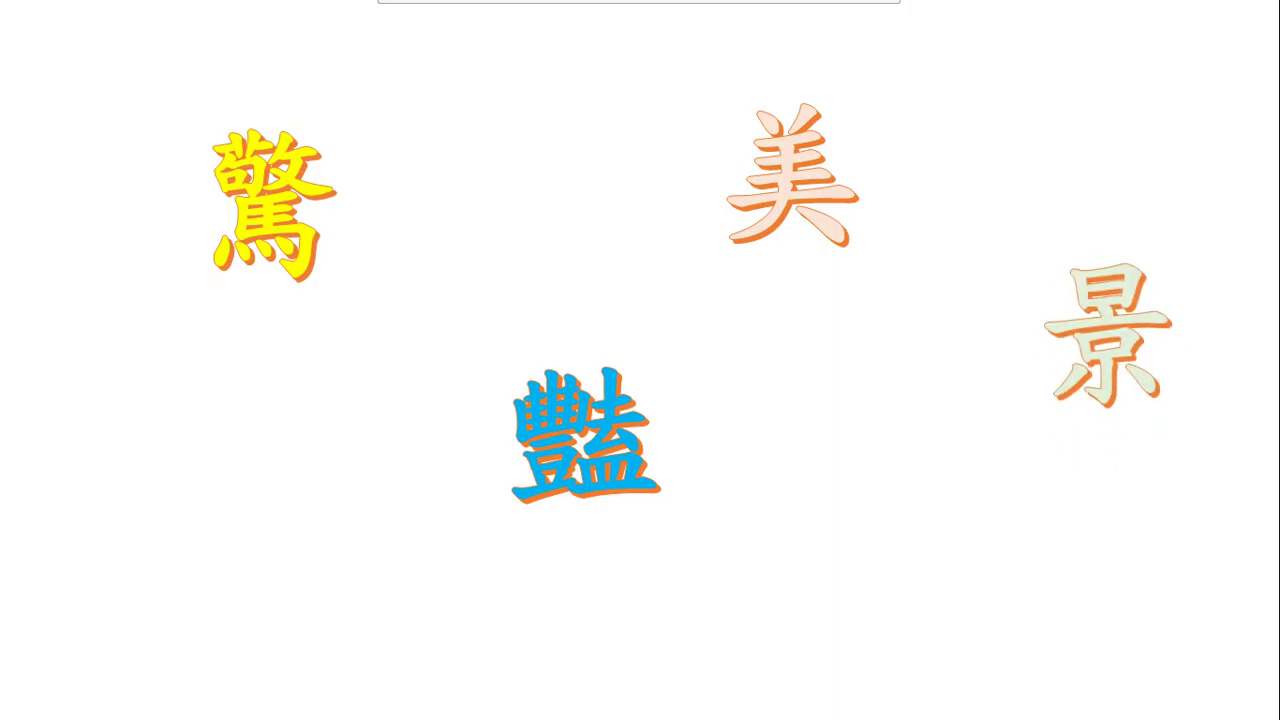
End the slide show (結束放映) and return to the editor
right_click(1070, 678)
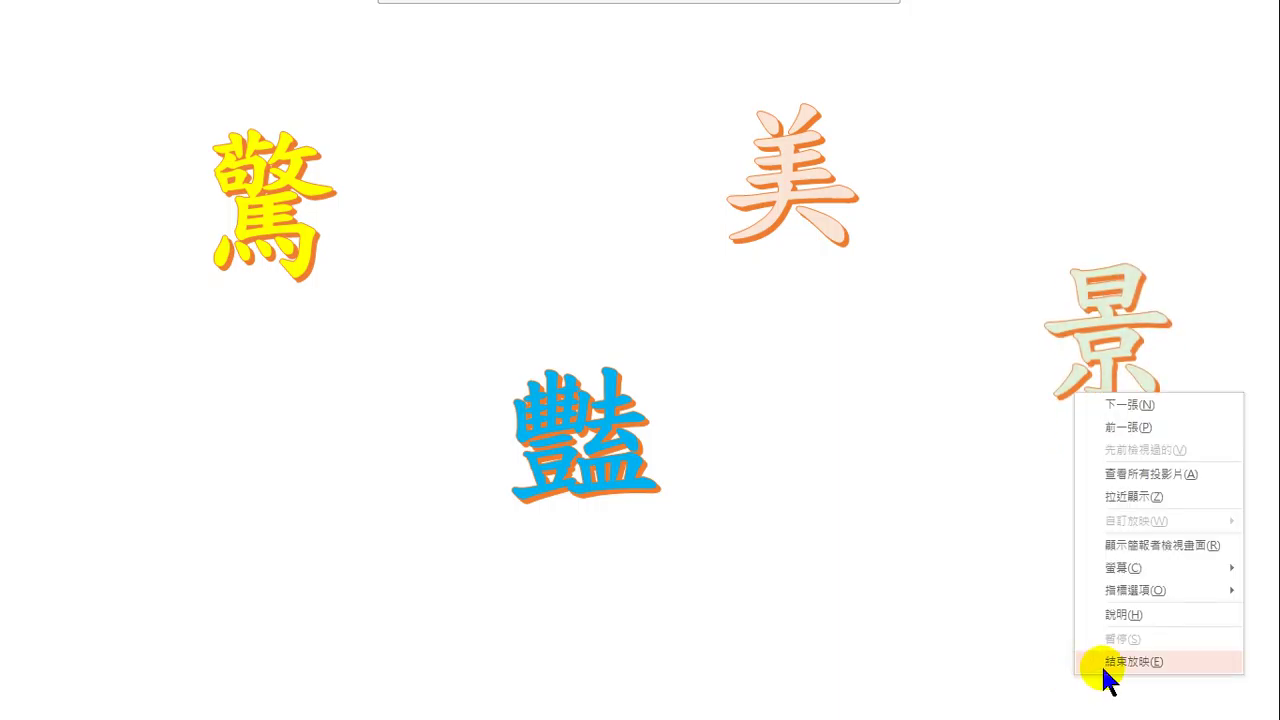
click(1094, 665)
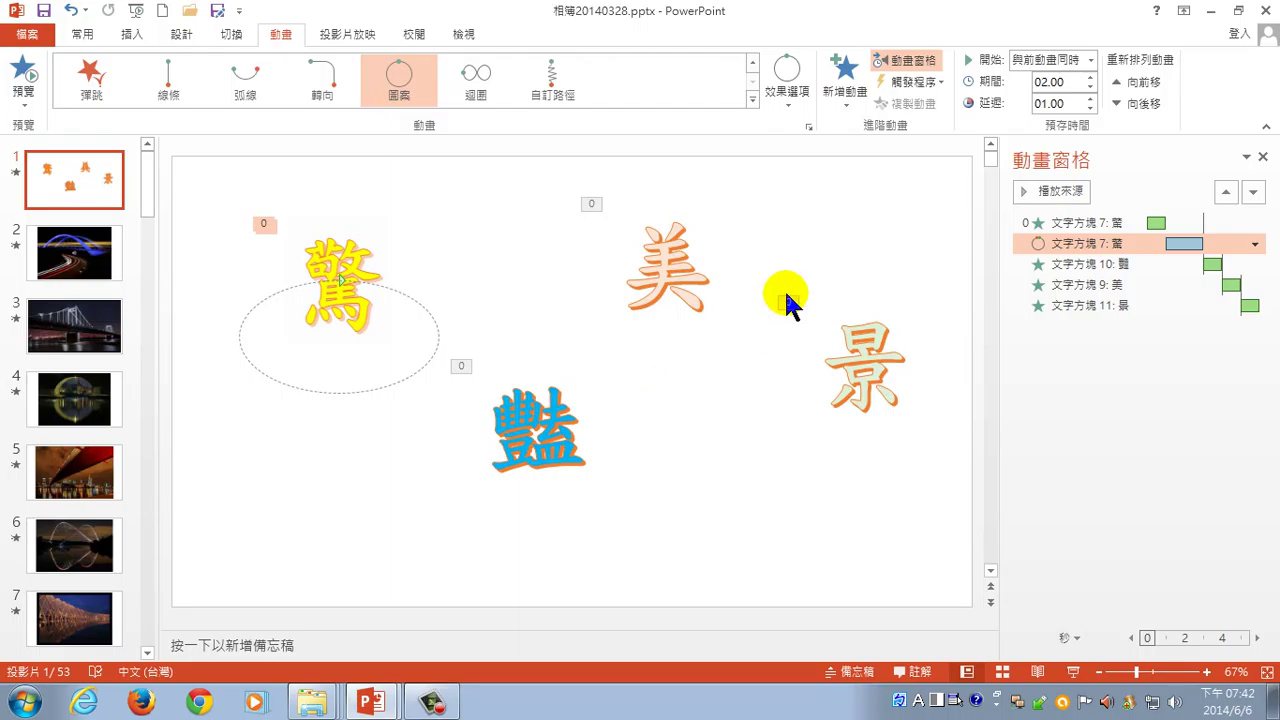
Select the 驚 circle path animation in the Animation Pane, with its 02.00 duration
drag(1071, 245, 1074, 240)
click(1074, 242)
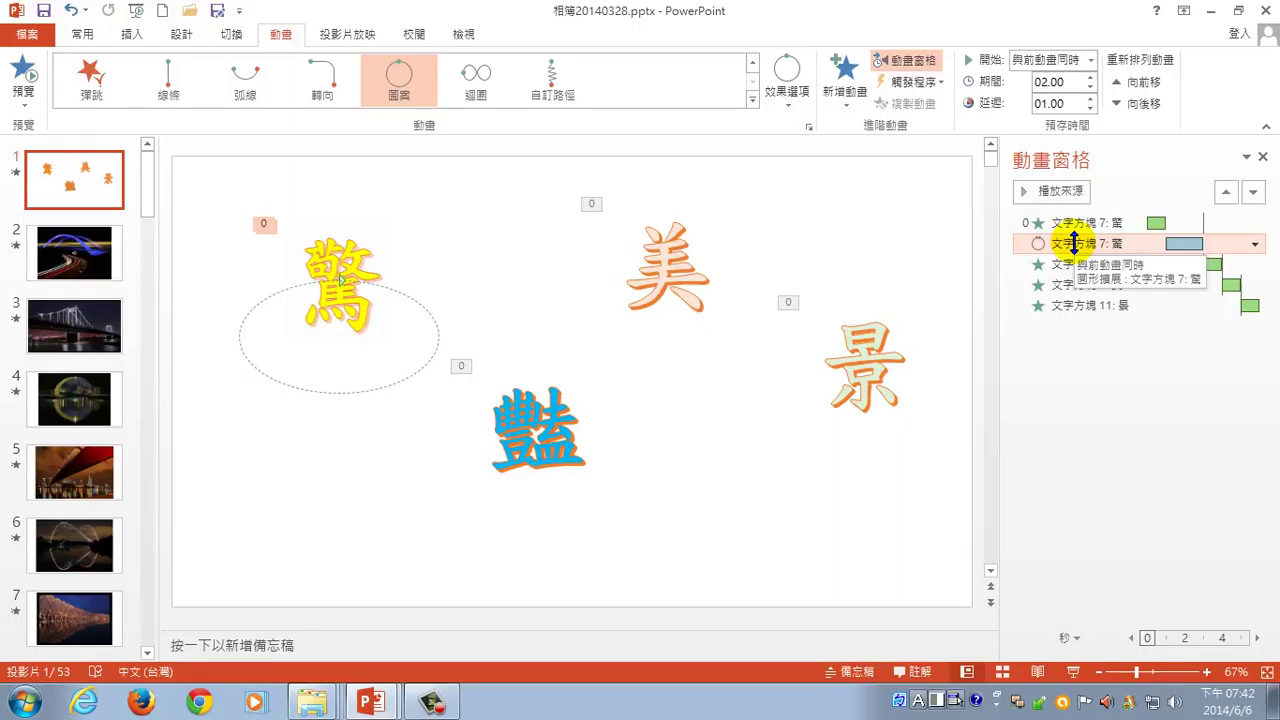
right_click(1066, 245)
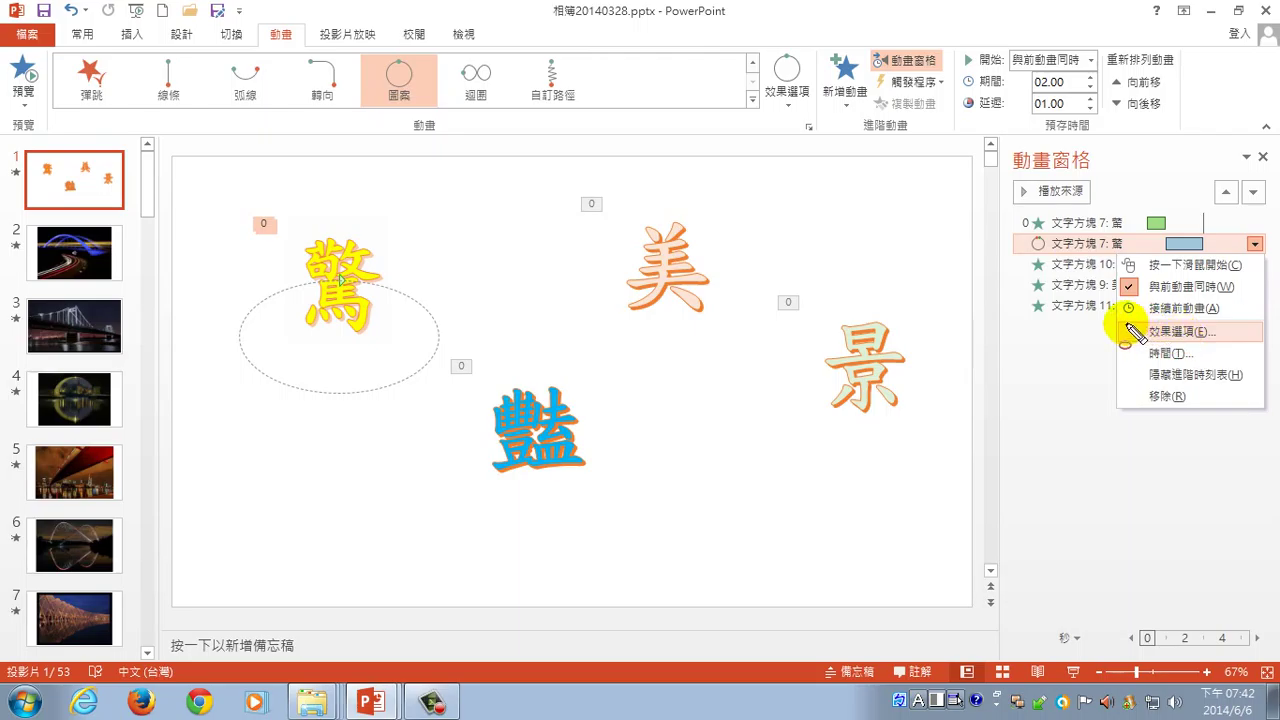
drag(1145, 322, 1224, 372)
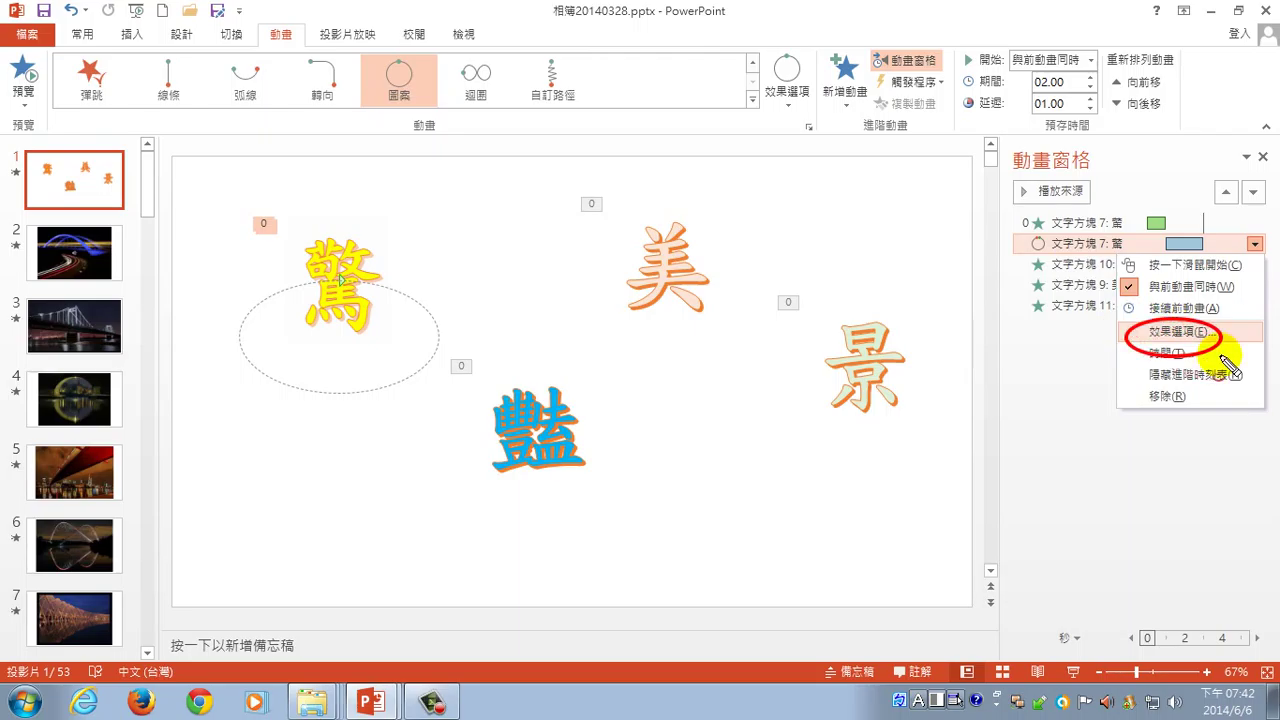
key(Escape)
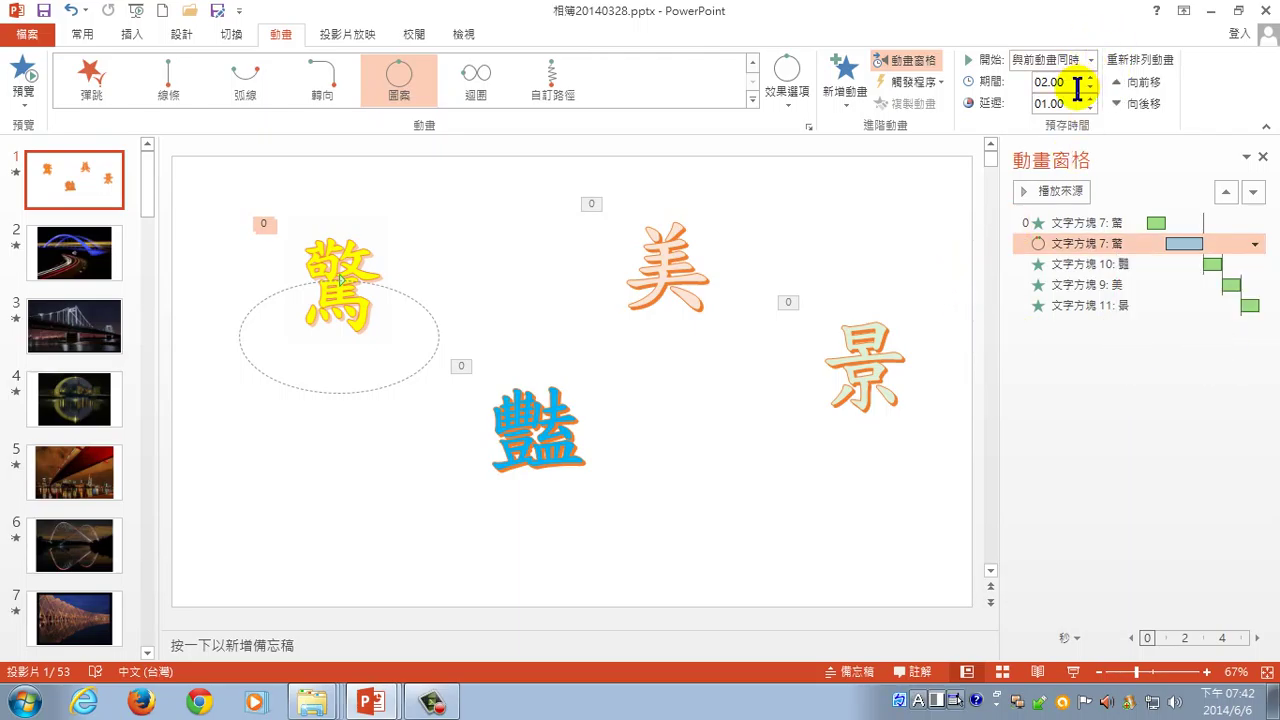
double_click(1052, 82)
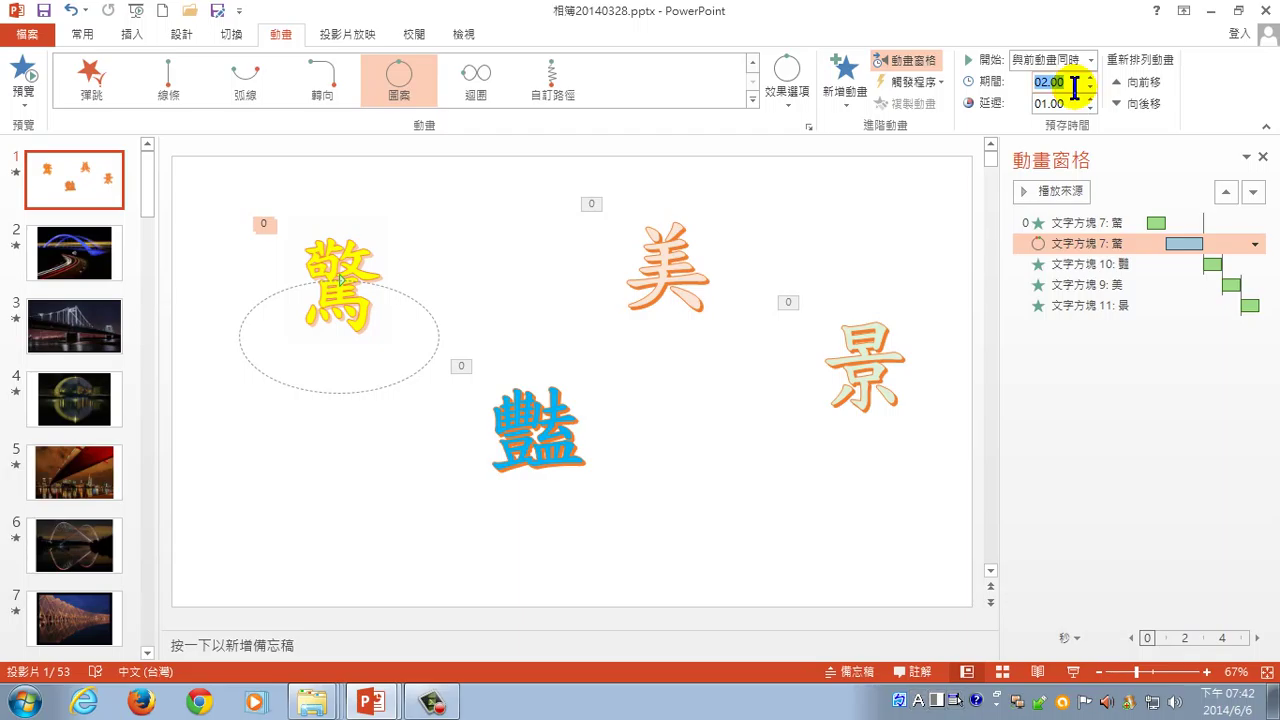
right_click(1098, 252)
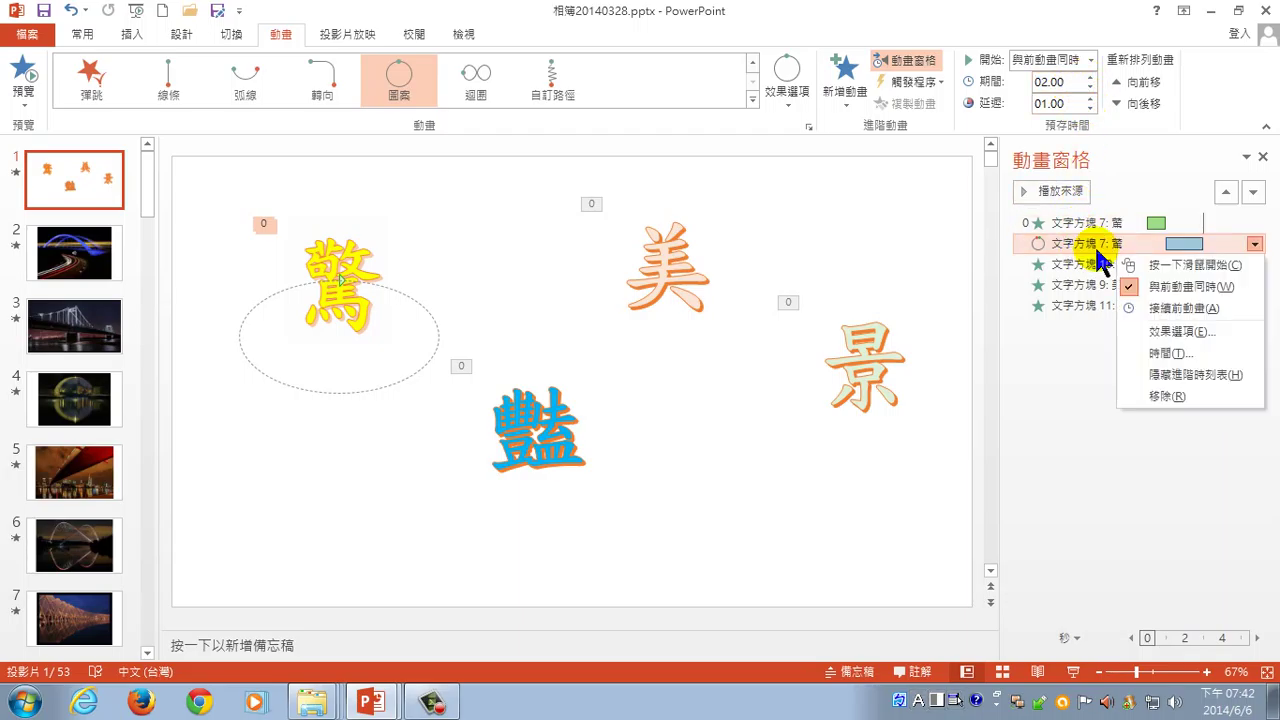
click(1090, 75)
Try durations for the circle path, raising it to 04.00 then lowering it to 03.00
click(1091, 77)
click(1091, 77)
click(1091, 77)
click(1091, 77)
click(1091, 77)
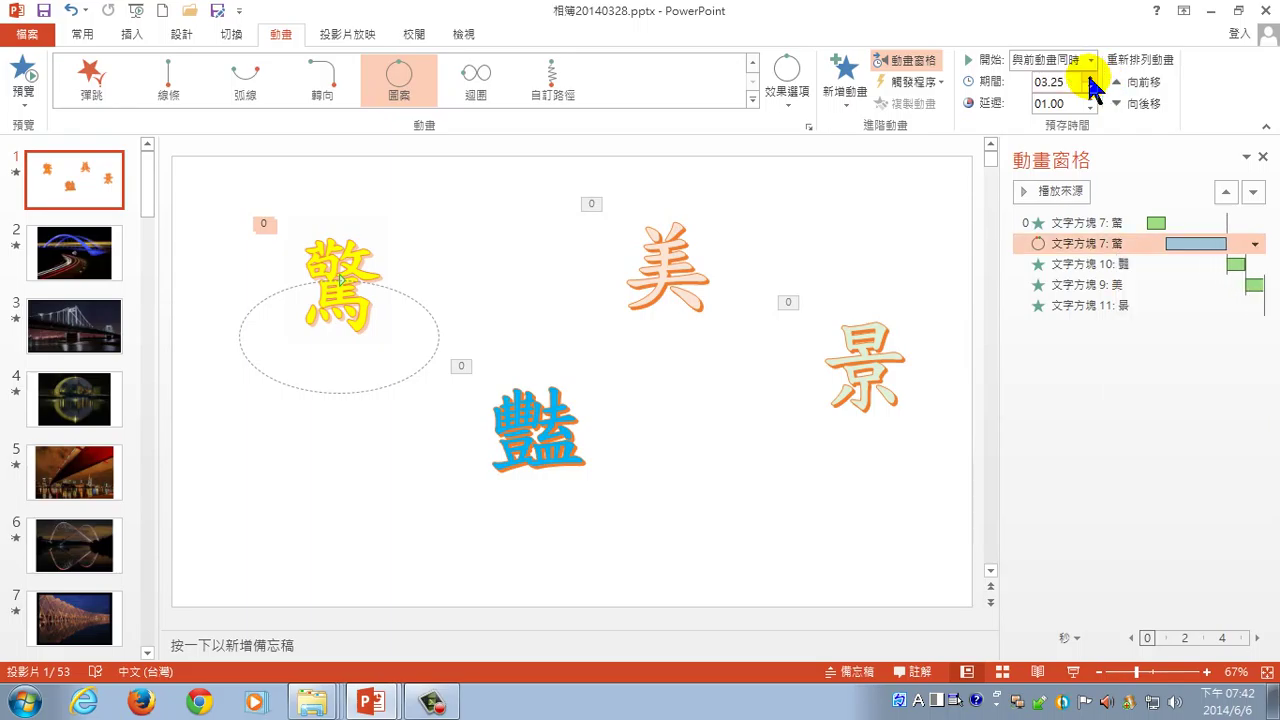
click(1090, 77)
click(1090, 77)
click(1089, 77)
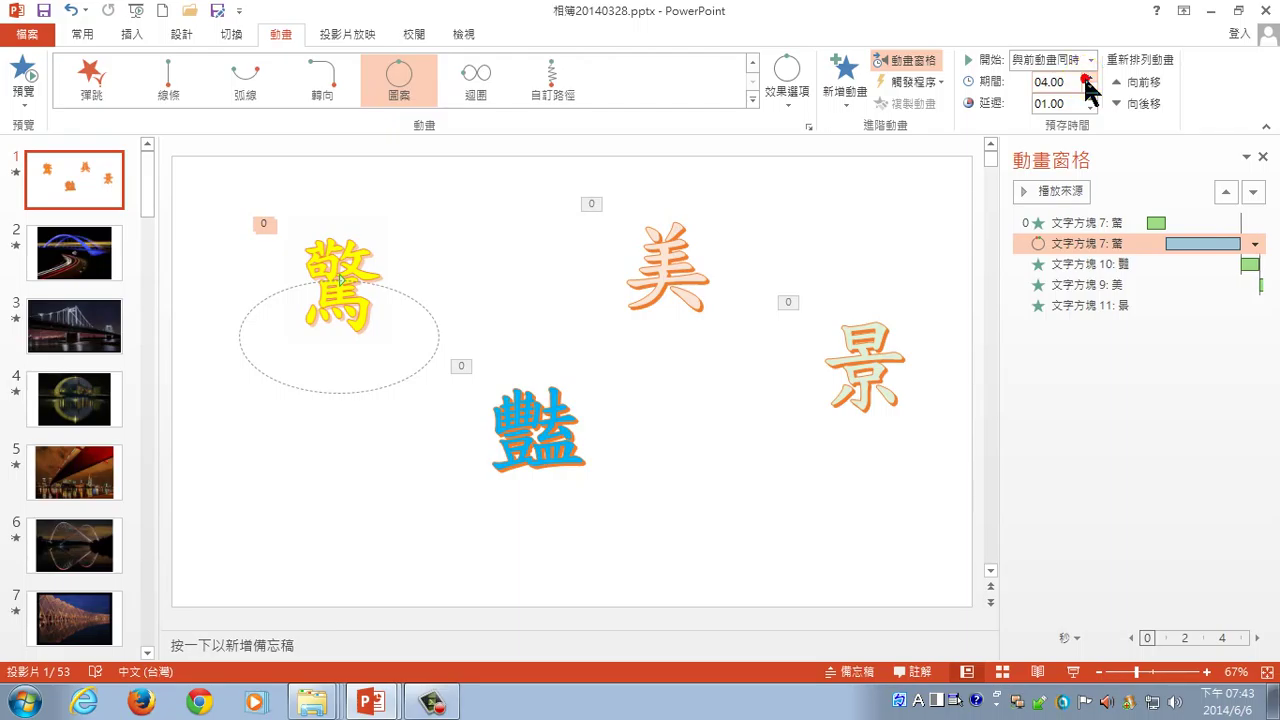
click(1090, 89)
click(1090, 89)
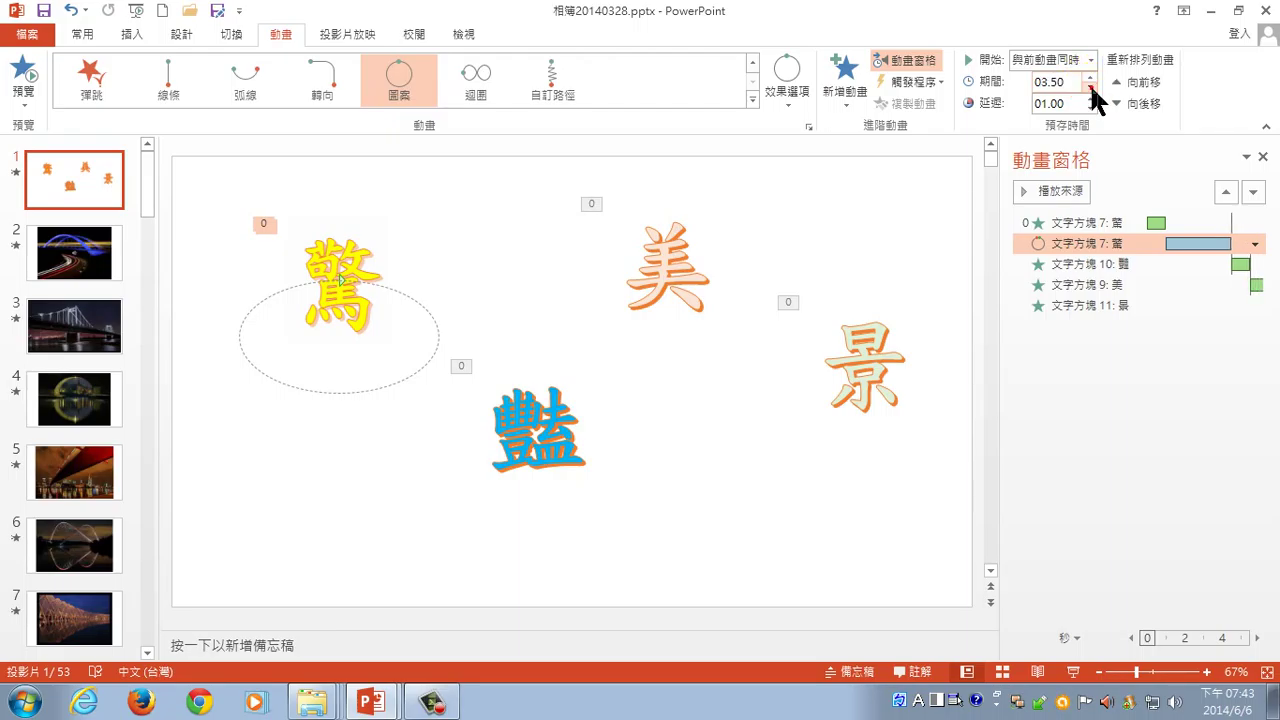
click(1090, 89)
click(1090, 89)
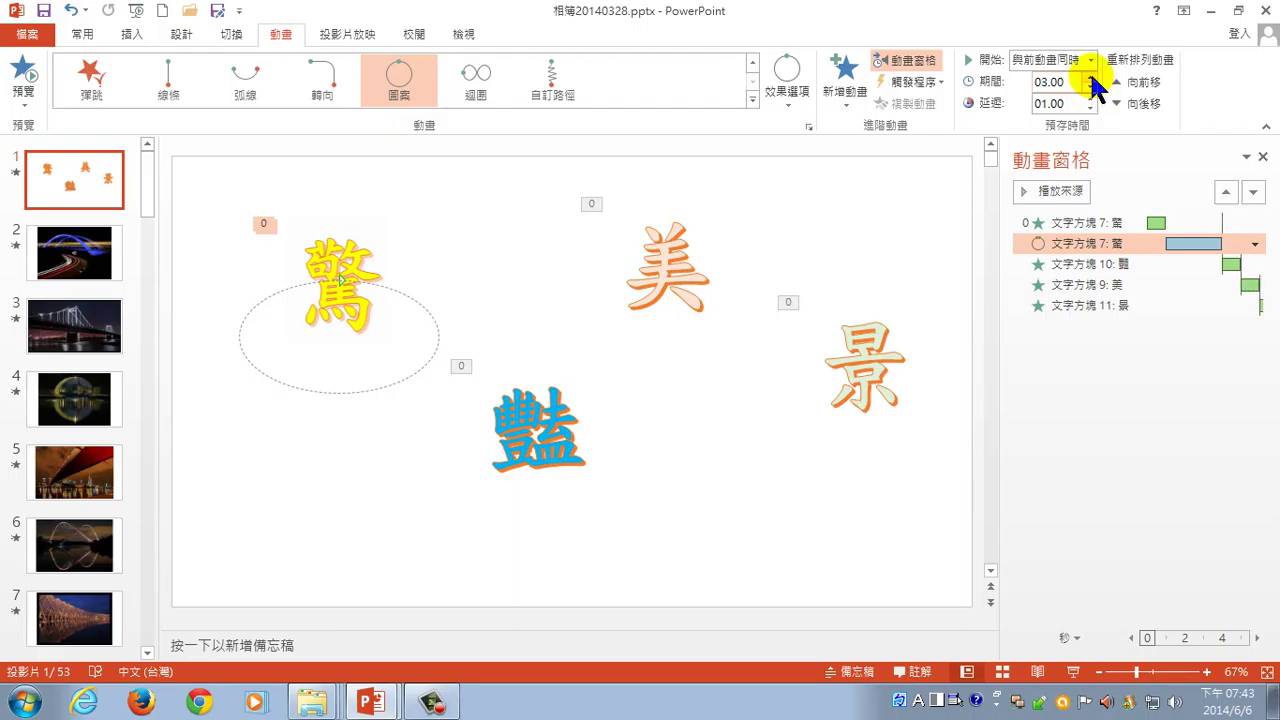
Lengthen the circle path duration to 04.75 seconds, then select 豔's entrance animation
click(1091, 78)
click(1091, 78)
click(1091, 78)
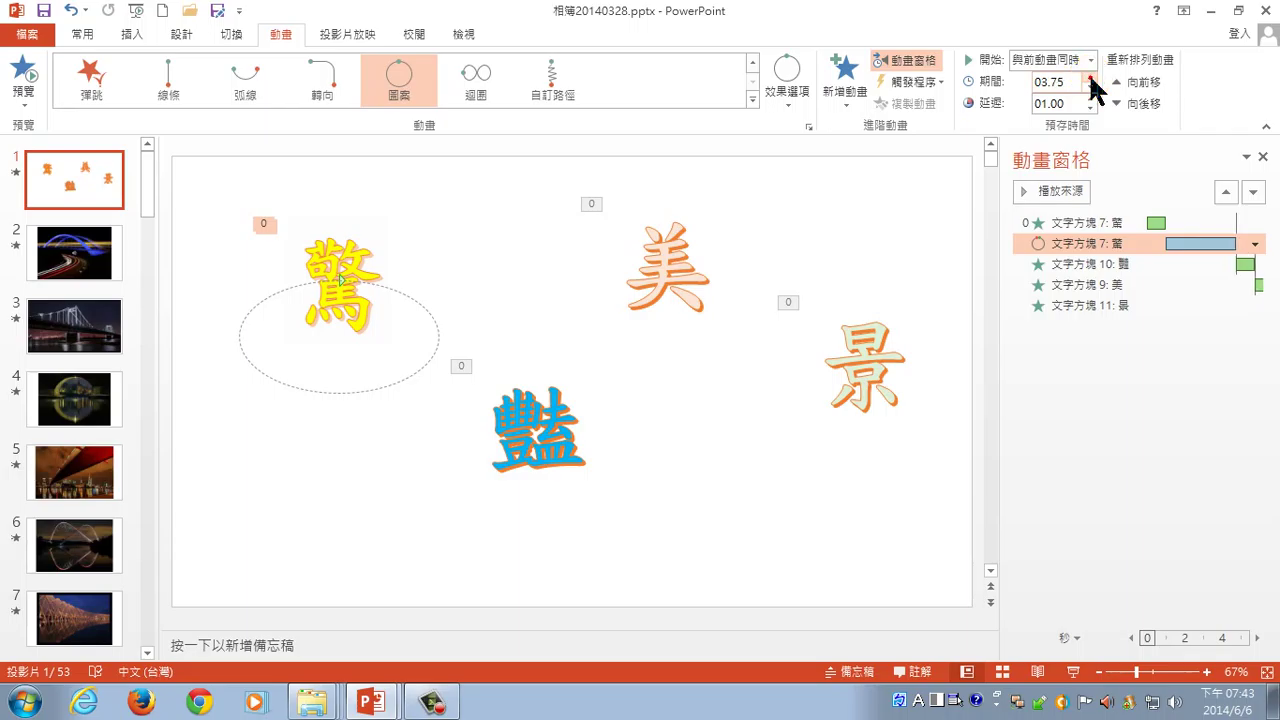
click(1091, 78)
click(1091, 78)
click(1091, 78)
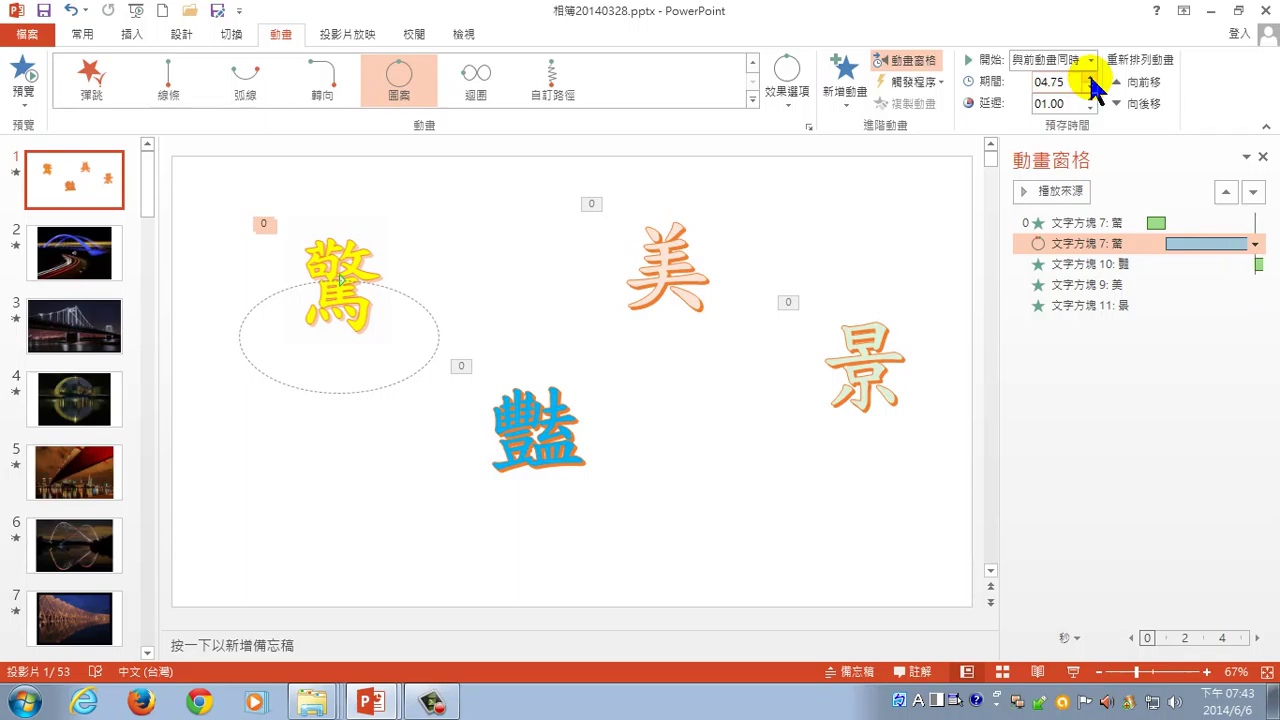
click(1092, 80)
click(1100, 264)
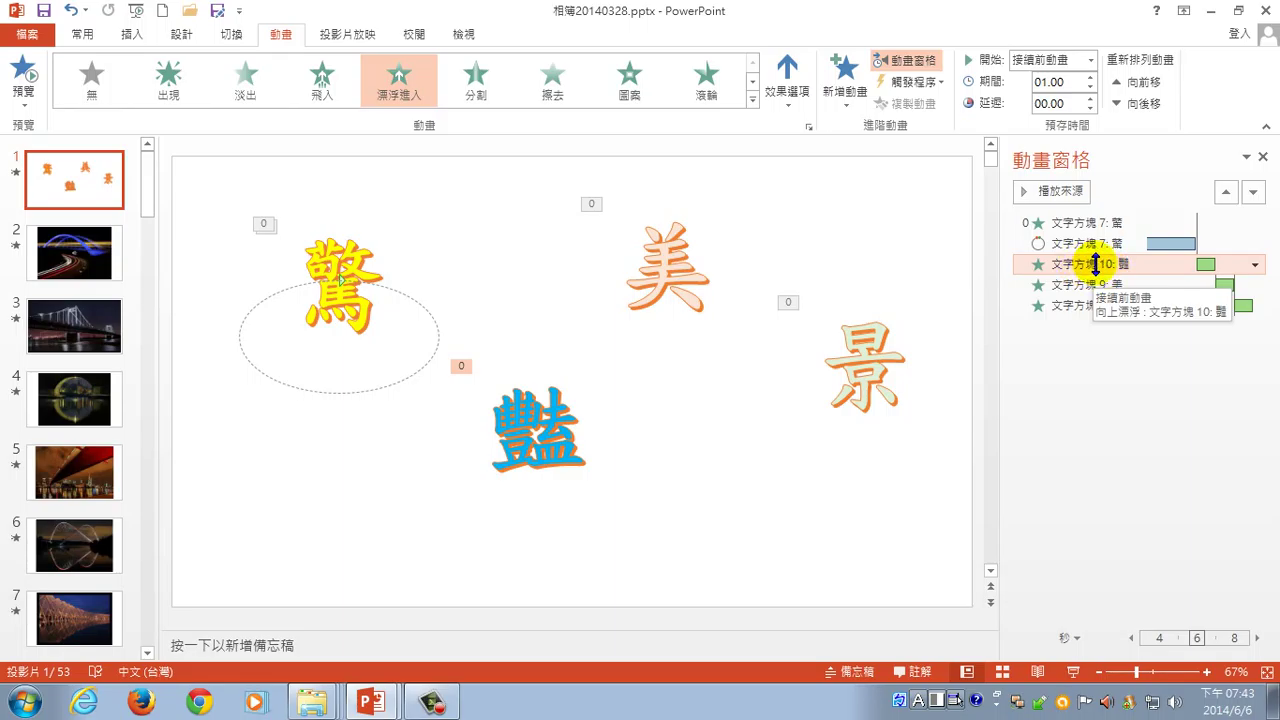
Set 豔, 美 and 景 to start With Previous (與前動畫同時), then preview the slide show
click(1091, 60)
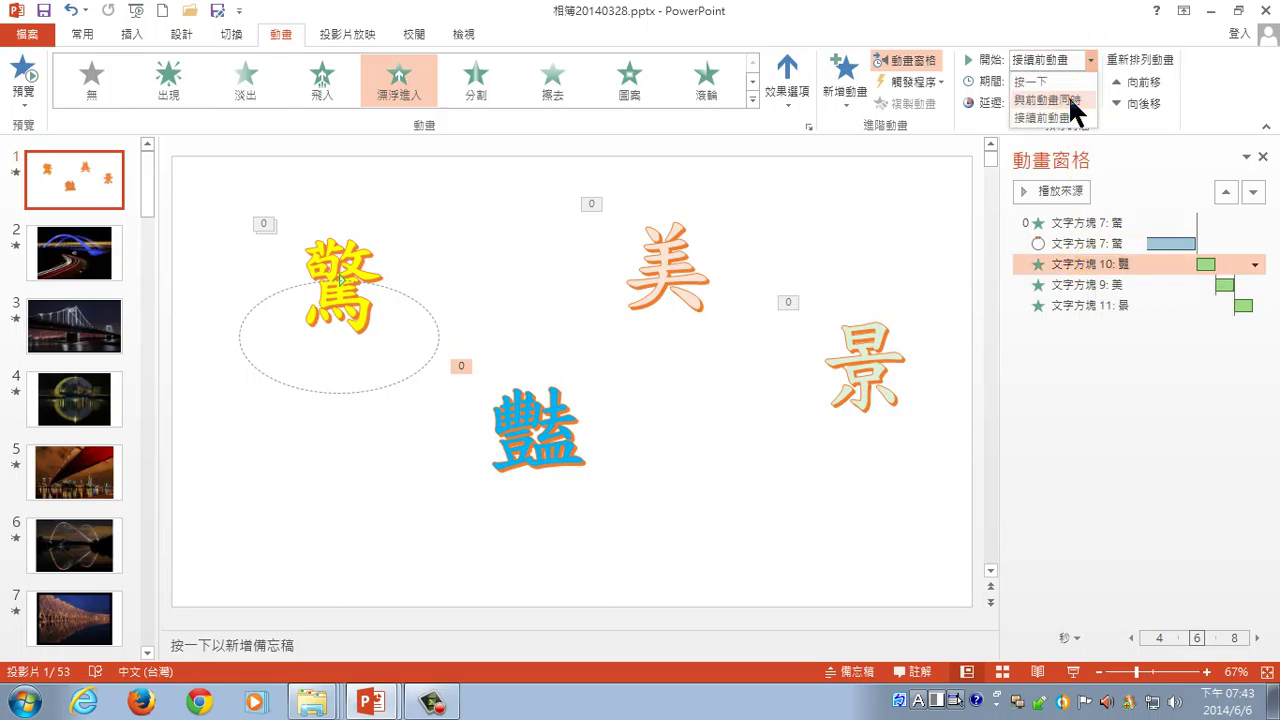
click(1070, 99)
click(1090, 284)
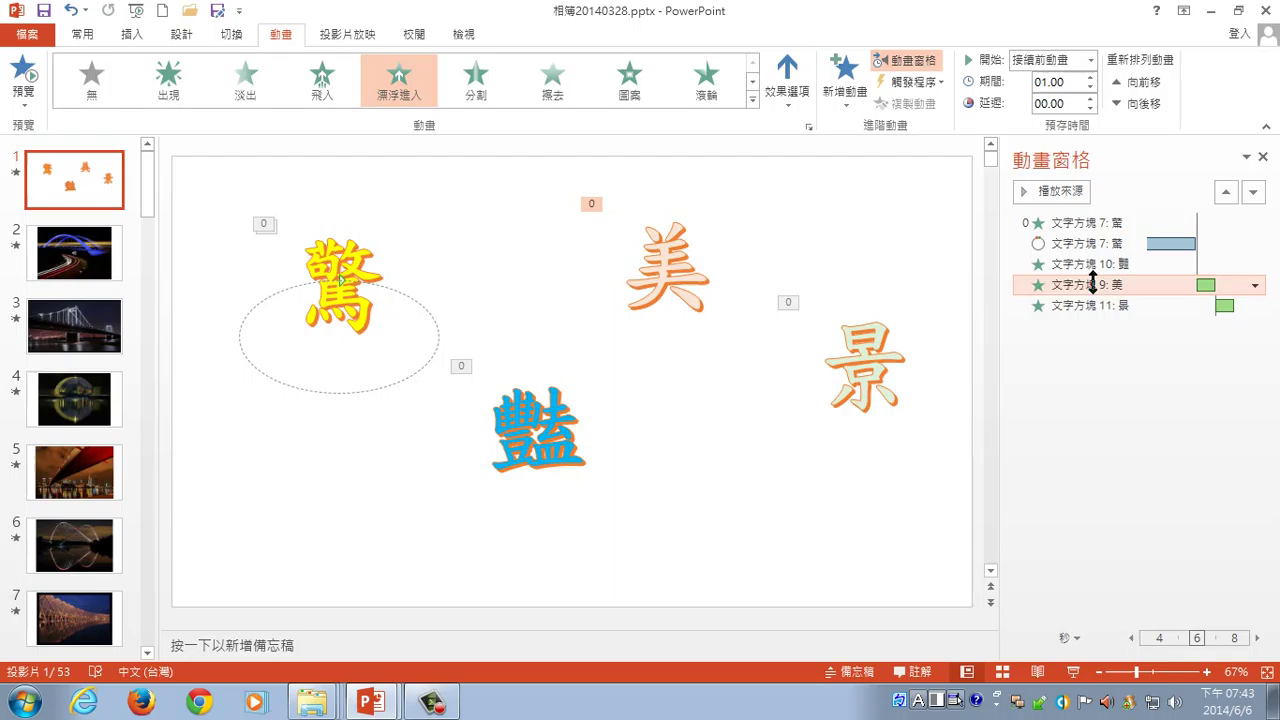
click(1091, 58)
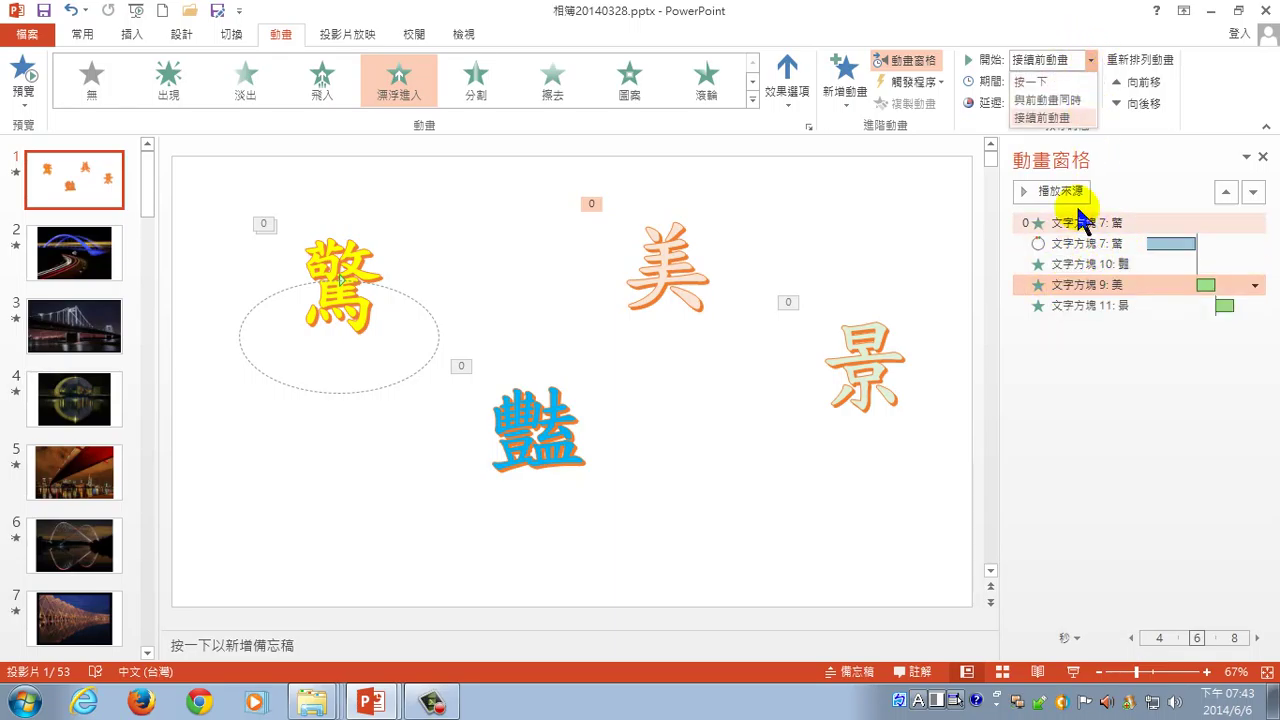
click(1070, 100)
click(1069, 307)
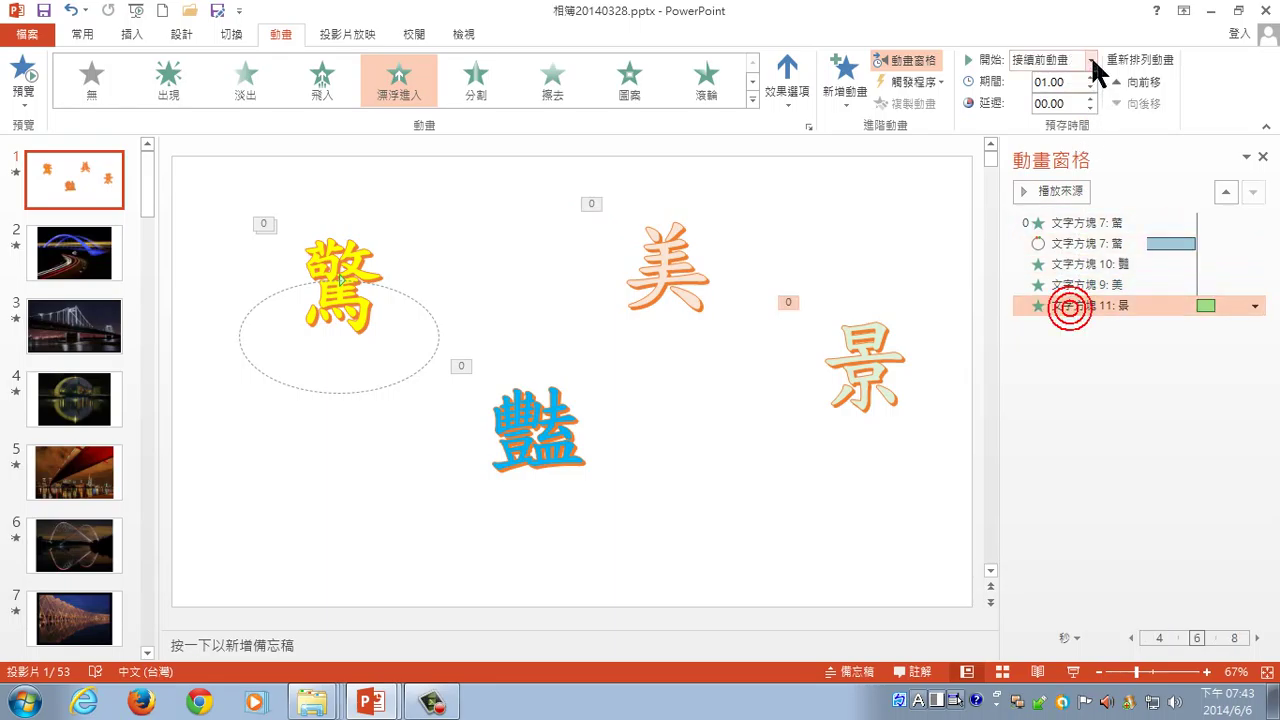
click(1092, 59)
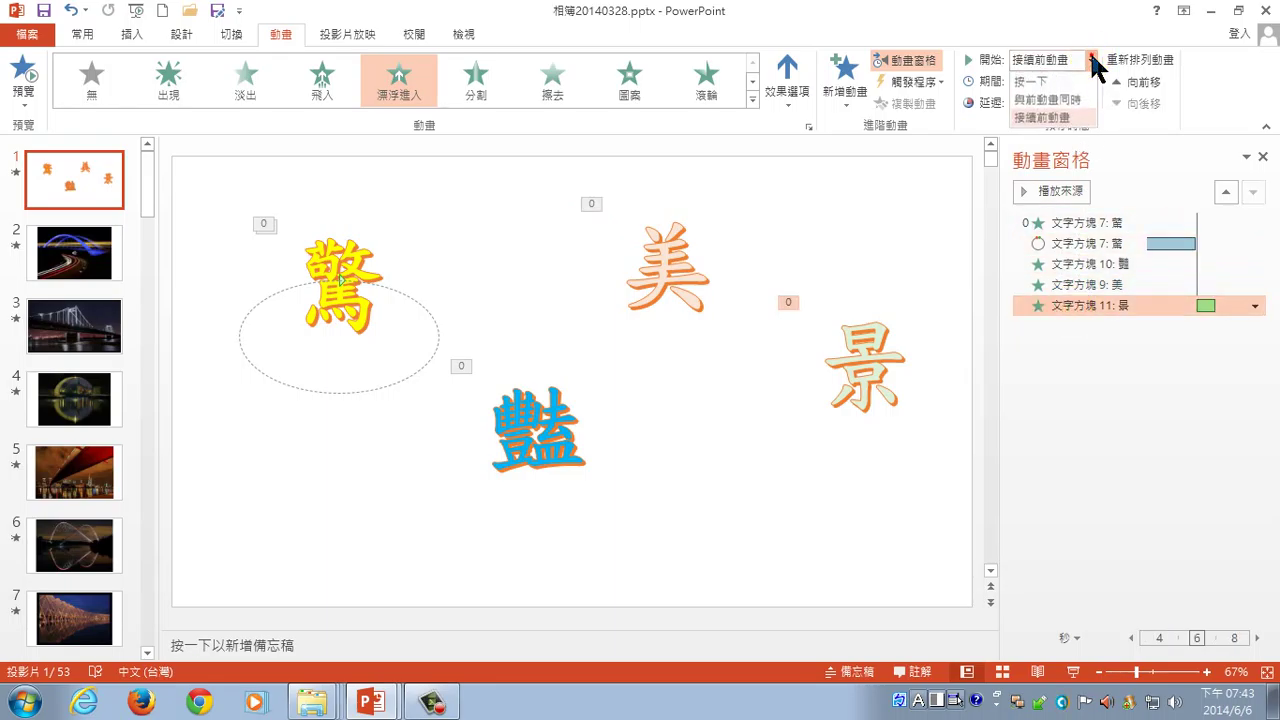
click(1063, 104)
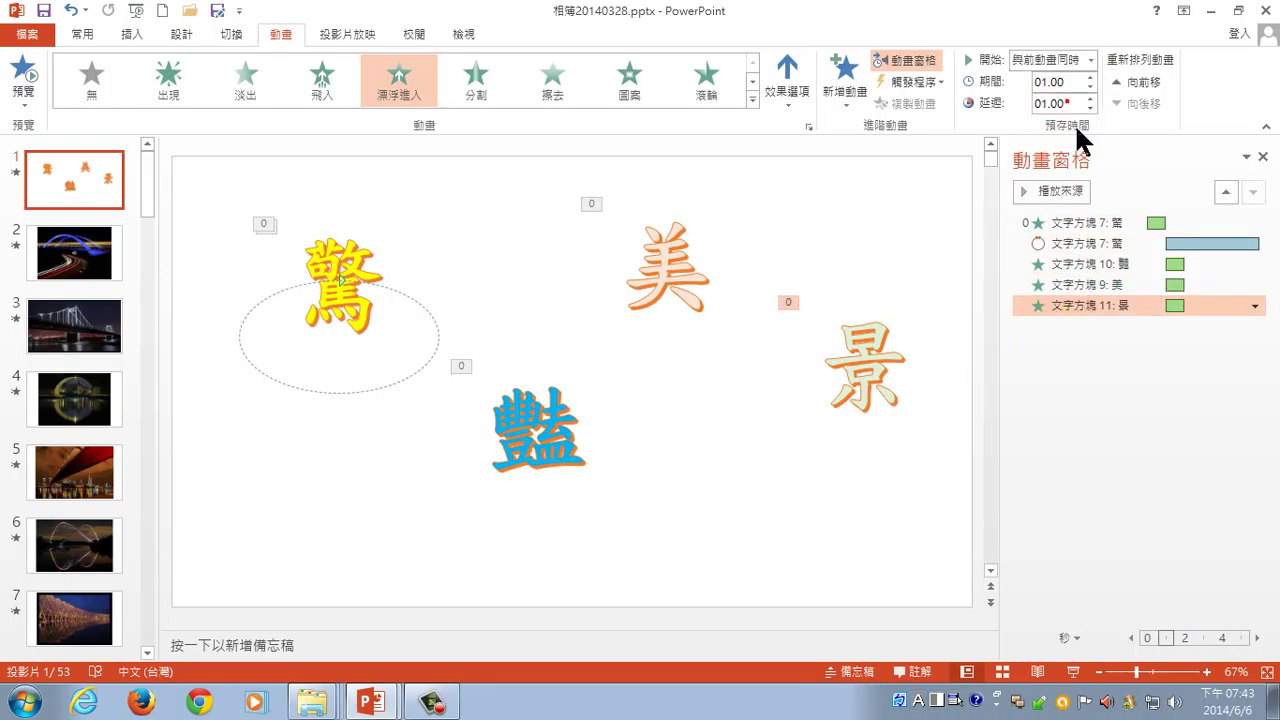
click(1055, 244)
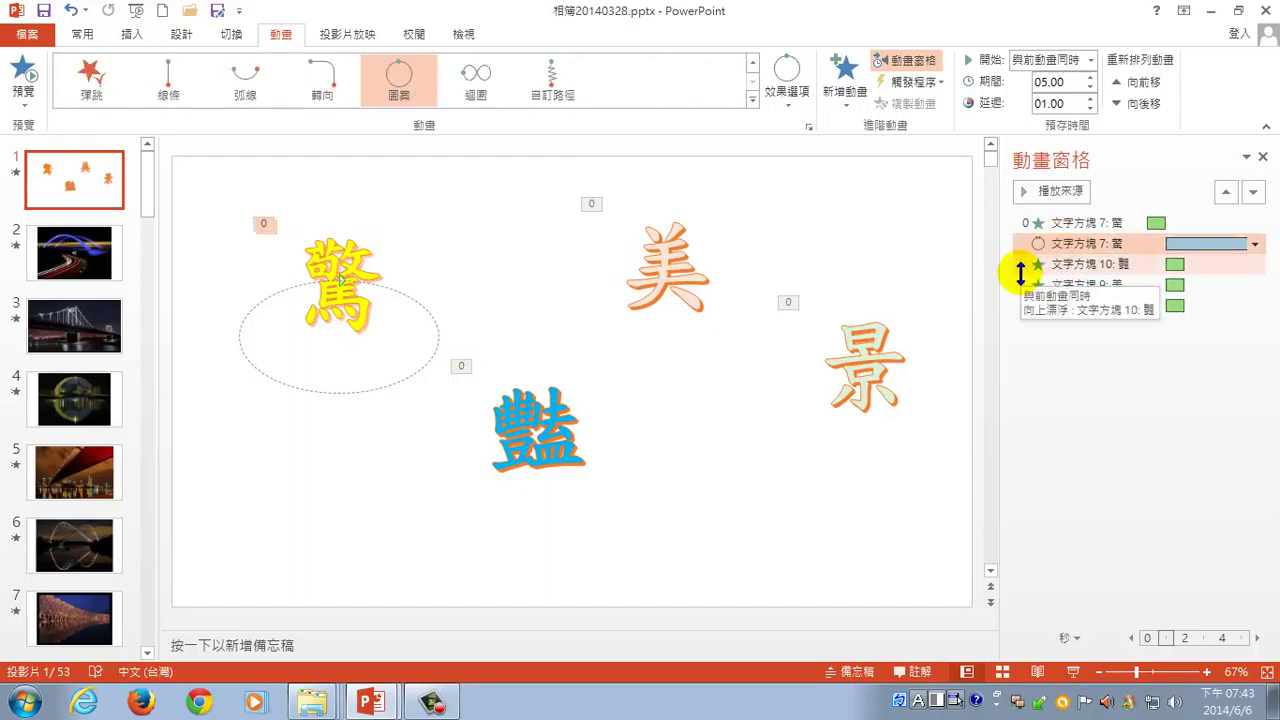
click(1072, 671)
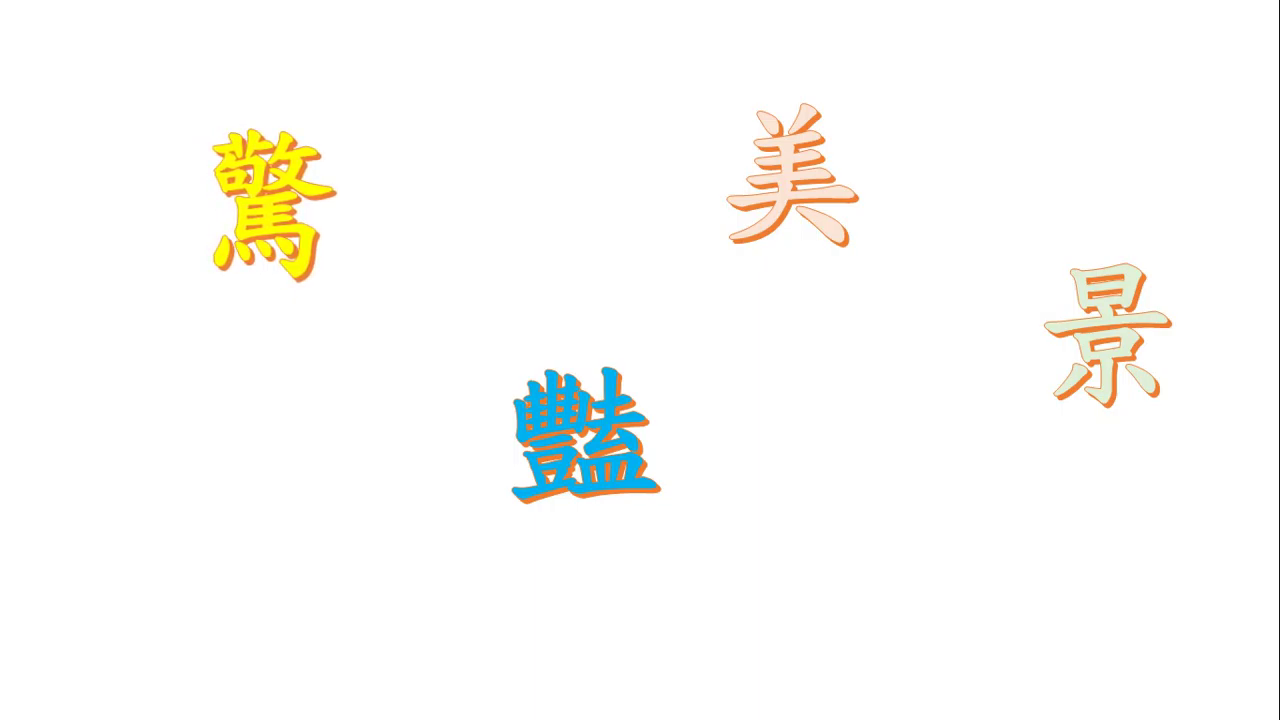
right_click(1254, 613)
click(1212, 603)
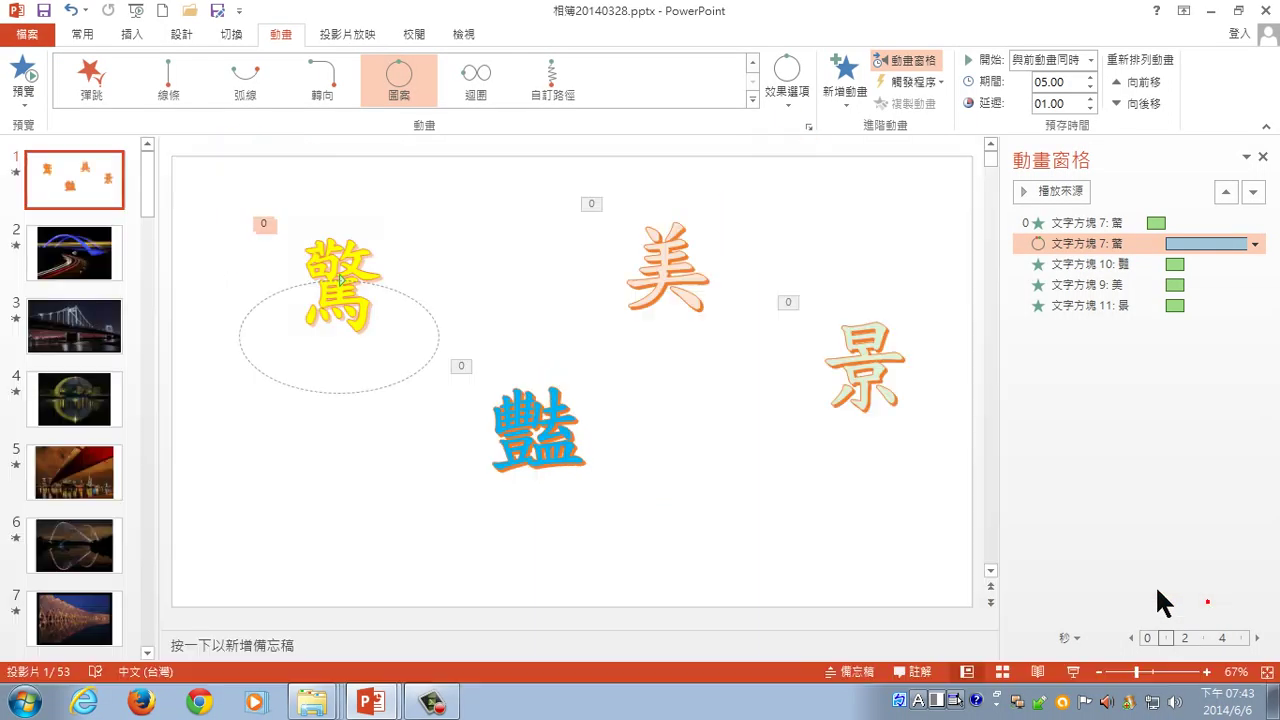